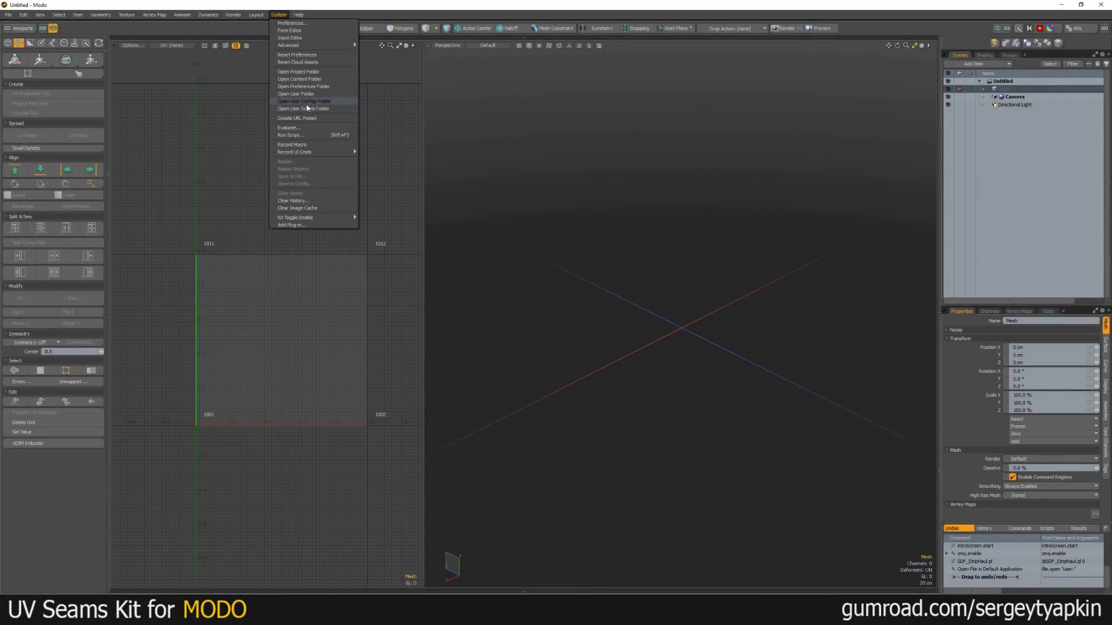
Install the vy_UVSeams kit from its desktop archive into the Kits folder of the Modo user folder, and close Modo
{"action": "left_click", "coordinate": [311, 94]}
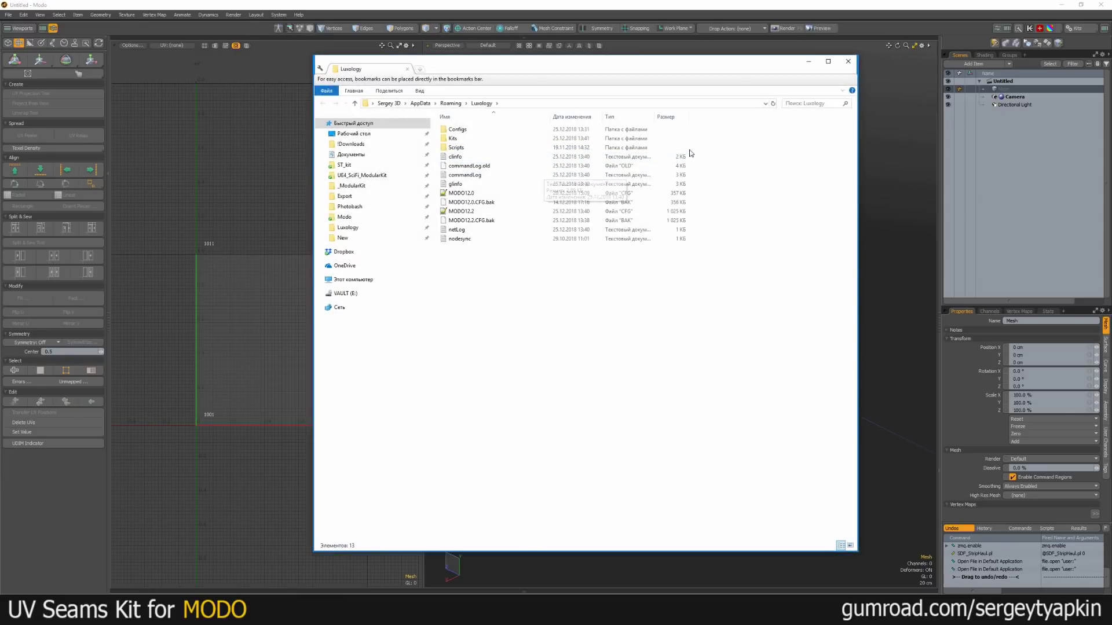
{"action": "left_click", "coordinate": [1060, 6]}
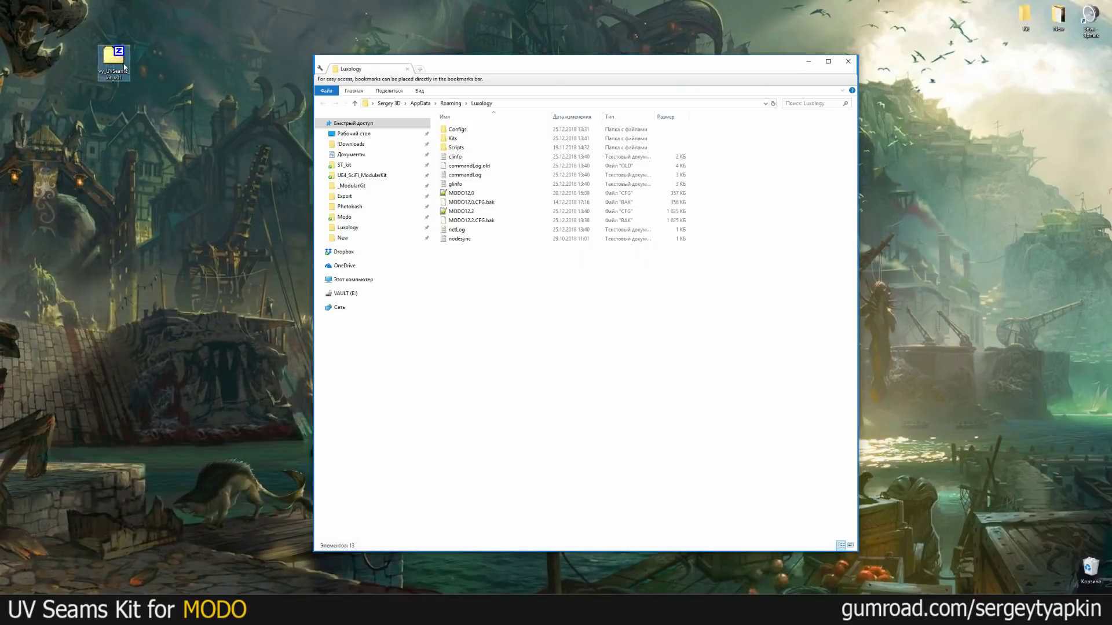
{"action": "double_click", "coordinate": [124, 67]}
{"action": "double_click", "coordinate": [455, 138]}
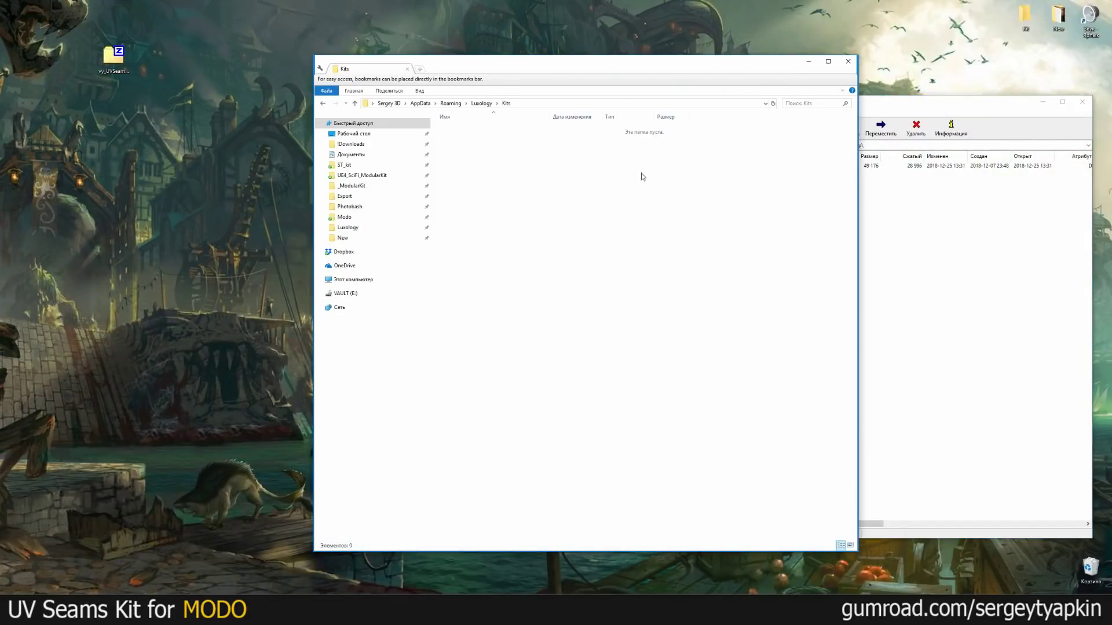
{"action": "left_click", "coordinate": [859, 181]}
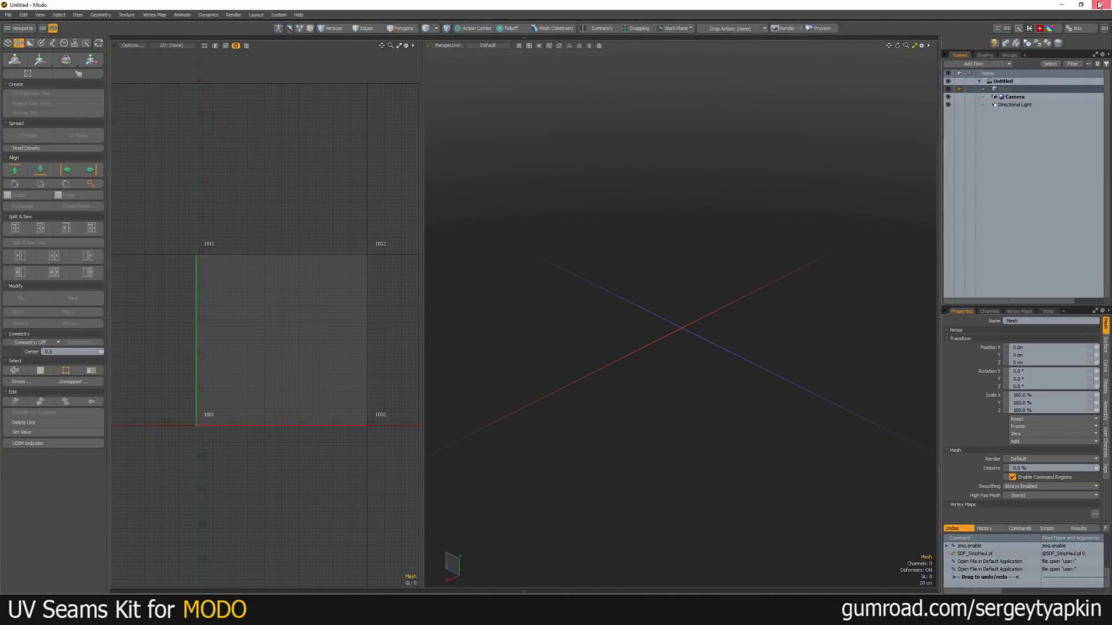
{"action": "left_click", "coordinate": [1099, 4]}
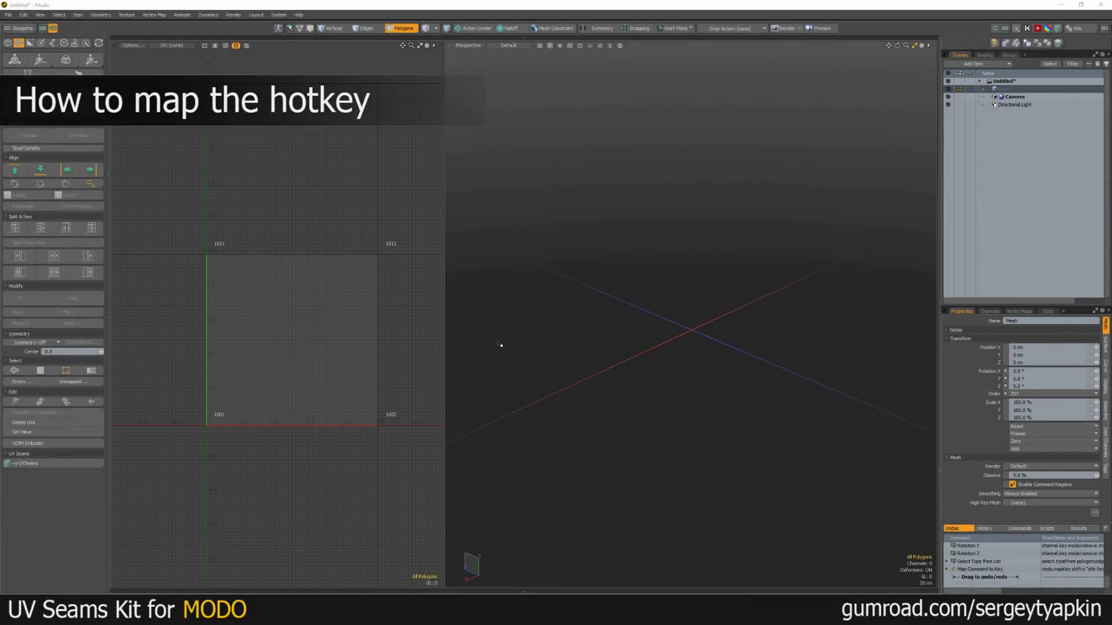
Map the vy UVSeams pie menu to the Shift-S hotkey, overwriting the existing assignment, and try it in the viewport
{"action": "left_click", "coordinate": [74, 463]}
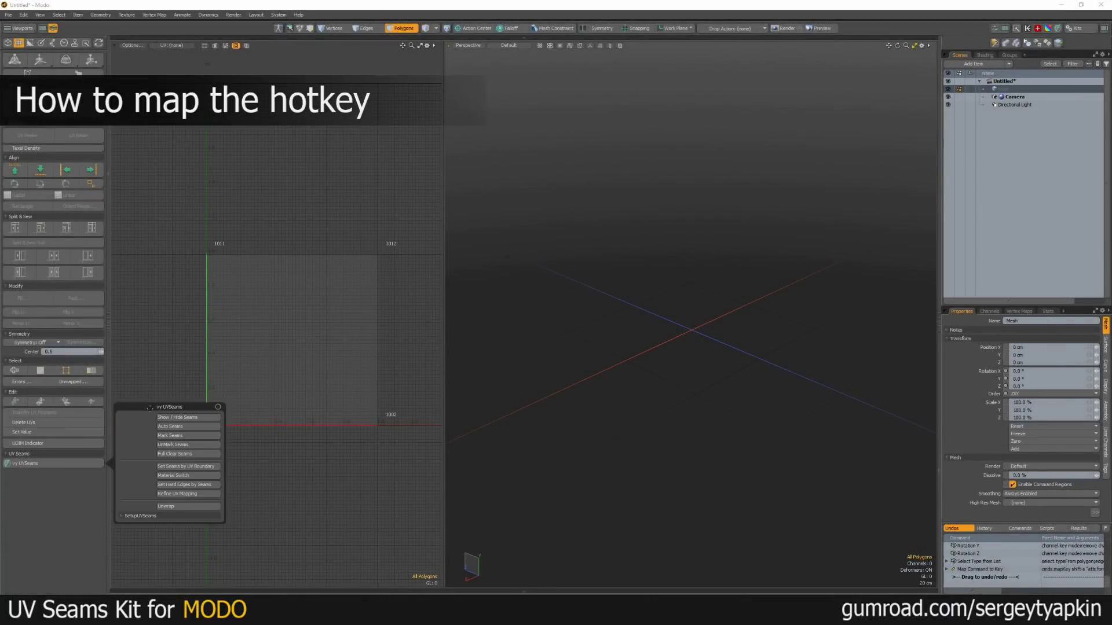
{"action": "left_click_drag", "start_coordinate": [149, 408], "coordinate": [640, 195]}
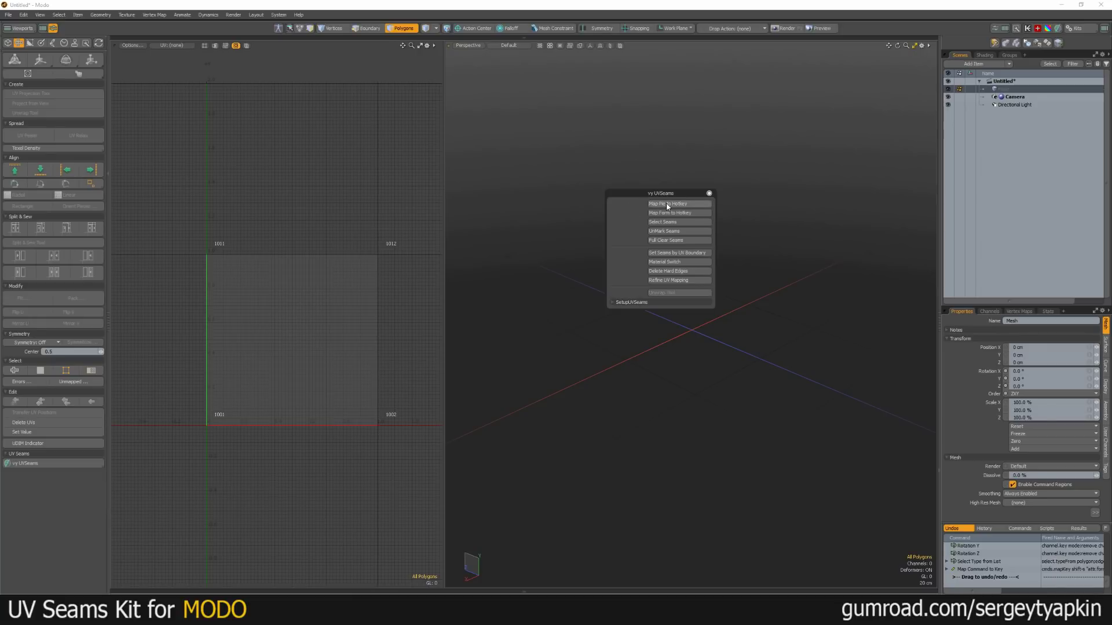
{"action": "left_click", "coordinate": [667, 204]}
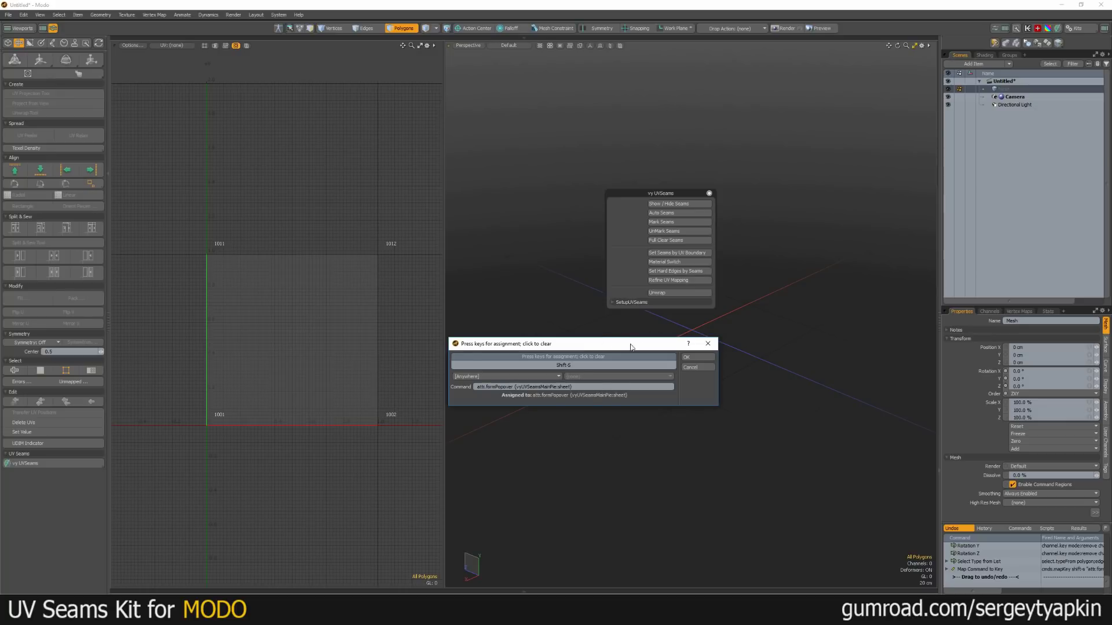
{"action": "left_click", "coordinate": [697, 359]}
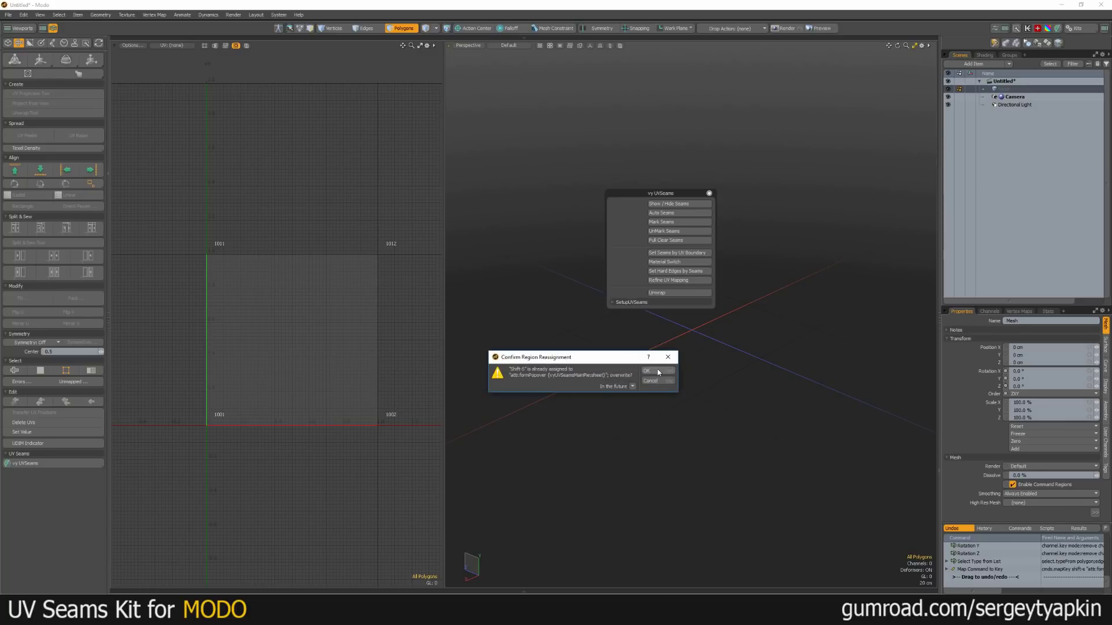
{"action": "left_click", "coordinate": [658, 371]}
{"action": "left_click", "coordinate": [709, 194]}
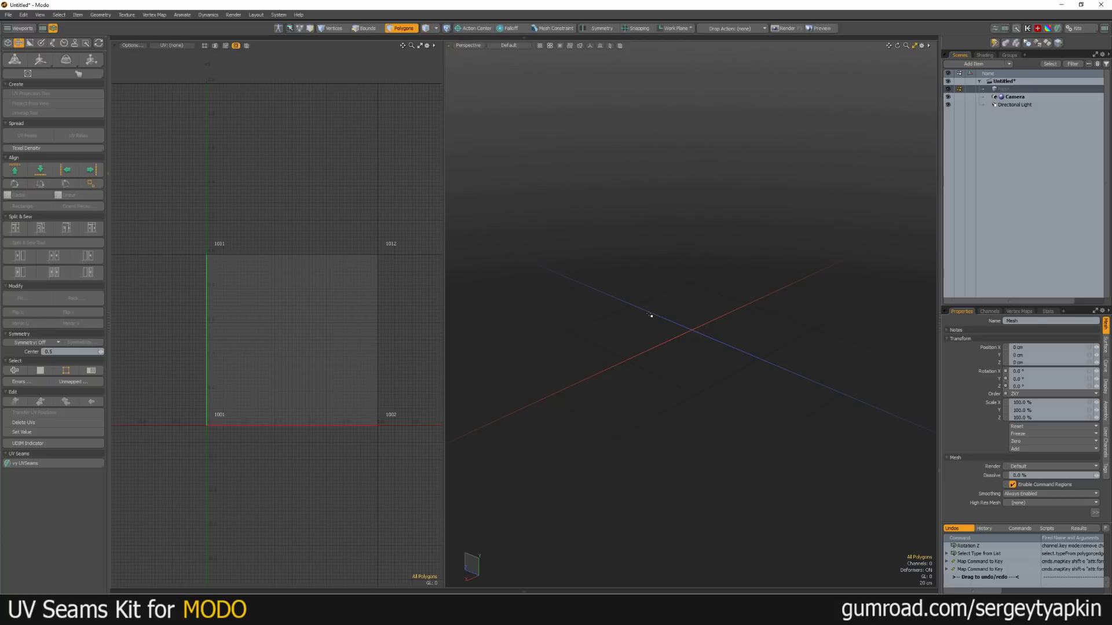
{"action": "key", "text": "shift+s"}
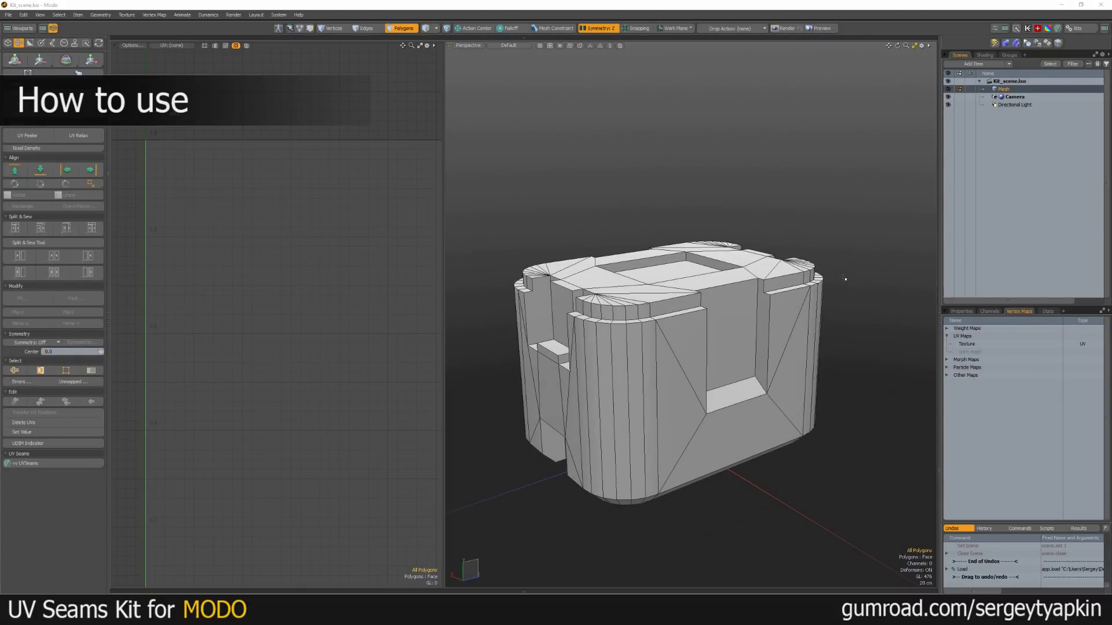
Generate UV seams on the mesh with Auto Seams and show them on the model
{"action": "left_click_drag", "start_coordinate": [715, 248], "coordinate": [739, 331], "text": "alt"}
{"action": "scroll", "coordinate": [648, 355], "scroll_direction": "up", "scroll_amount": 2}
{"action": "left_click_drag", "start_coordinate": [622, 357], "coordinate": [678, 346], "text": "alt"}
{"action": "scroll", "coordinate": [626, 366], "scroll_direction": "down", "scroll_amount": 2, "text": "alt"}
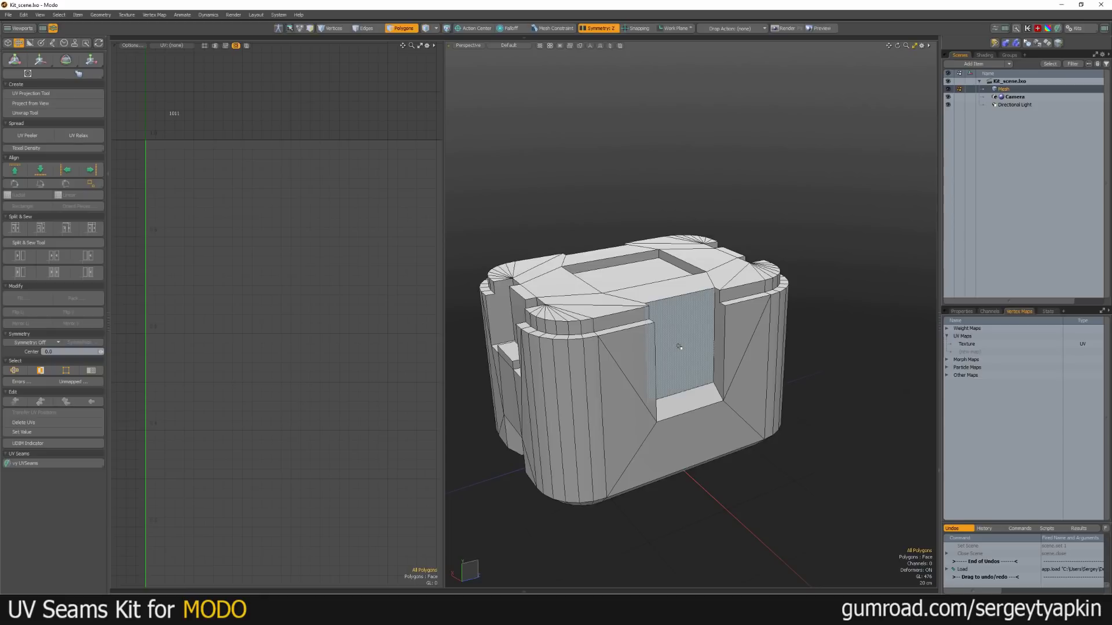
{"action": "key", "text": "u"}
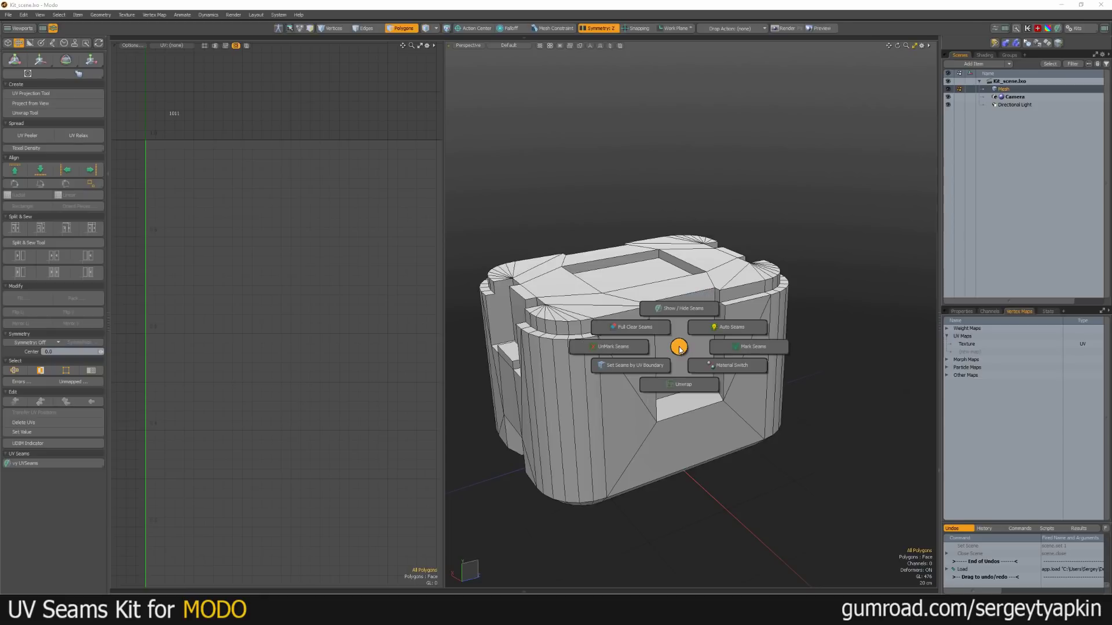
{"action": "left_click", "coordinate": [722, 328]}
{"action": "right_click", "coordinate": [817, 373]}
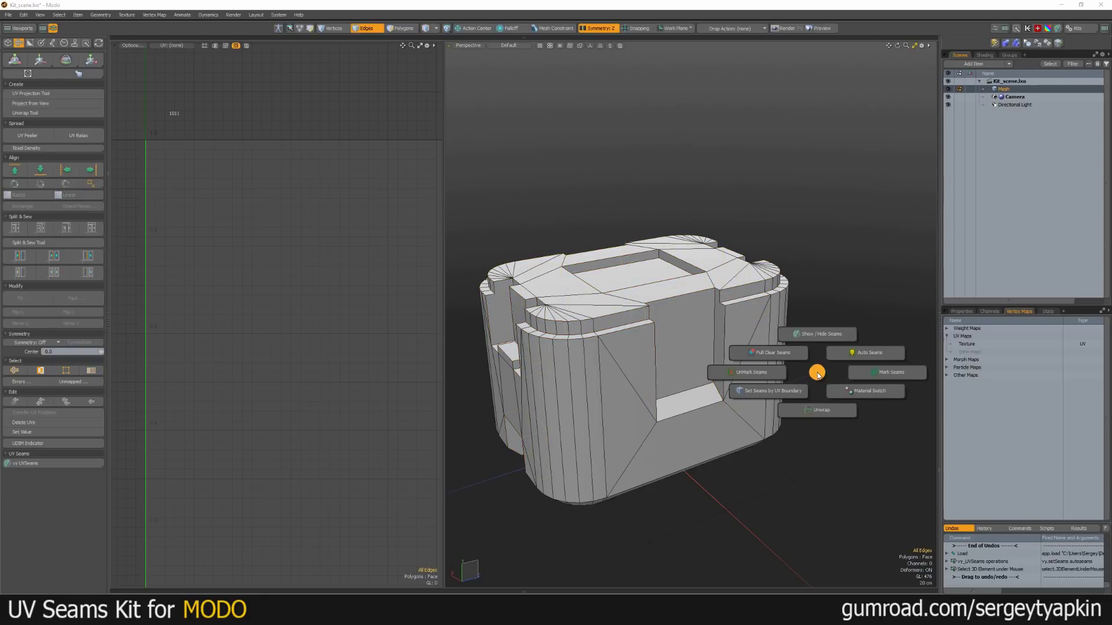
{"action": "left_click", "coordinate": [817, 335]}
Unwrap the whole mesh along the generated seams in polygon mode
{"action": "left_click_drag", "start_coordinate": [808, 344], "coordinate": [790, 390], "text": "alt"}
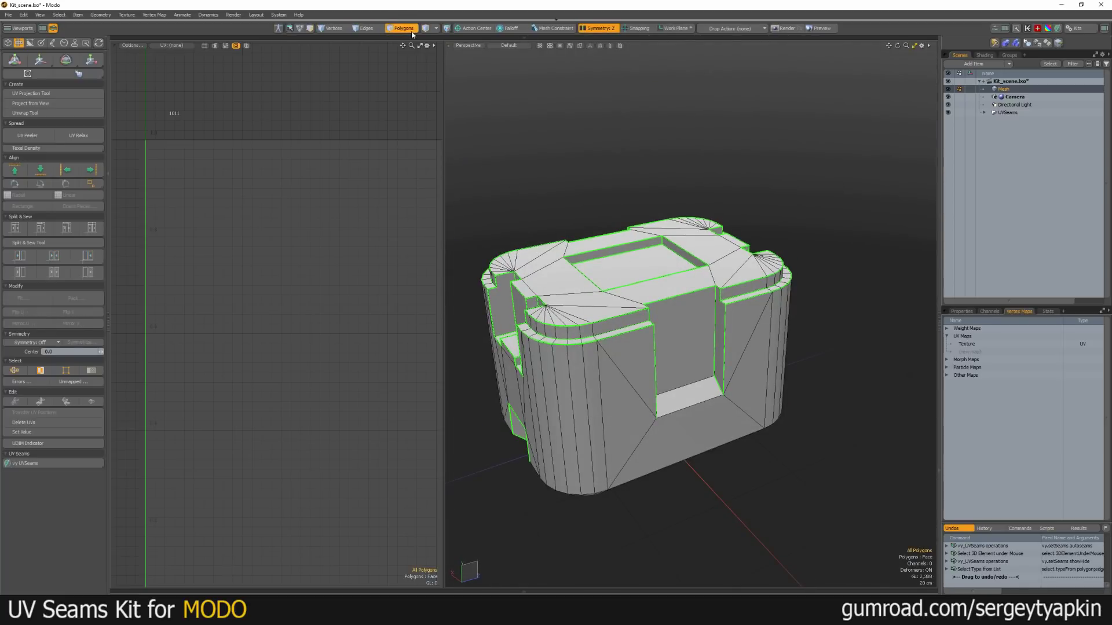
{"action": "left_click_drag", "start_coordinate": [752, 326], "coordinate": [765, 281], "text": "alt+shift"}
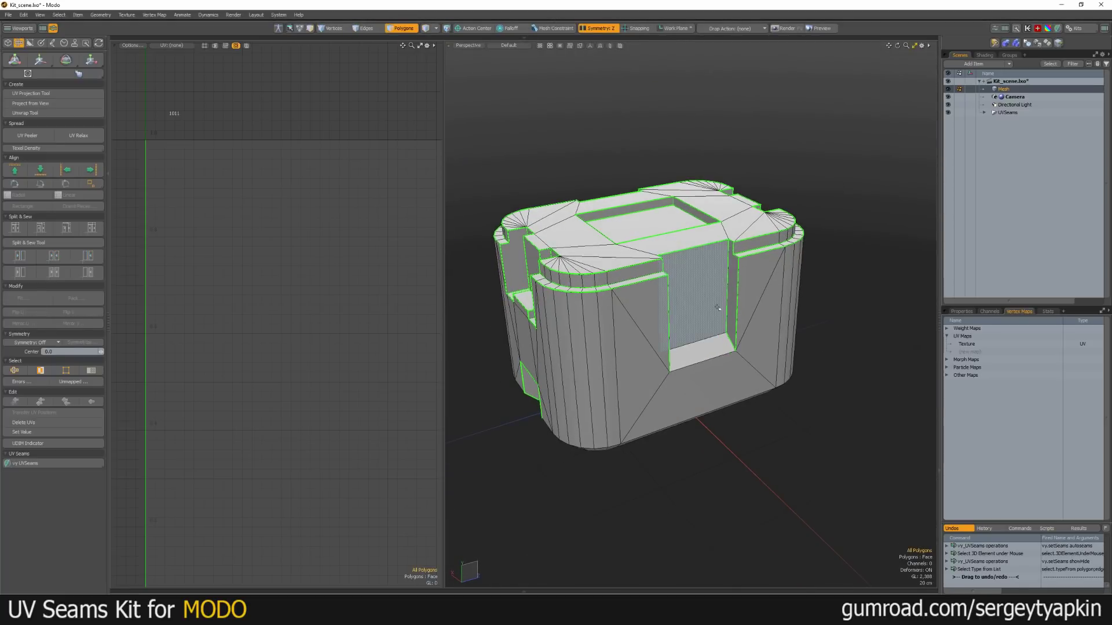
{"action": "right_click", "coordinate": [740, 444]}
{"action": "left_click", "coordinate": [747, 482]}
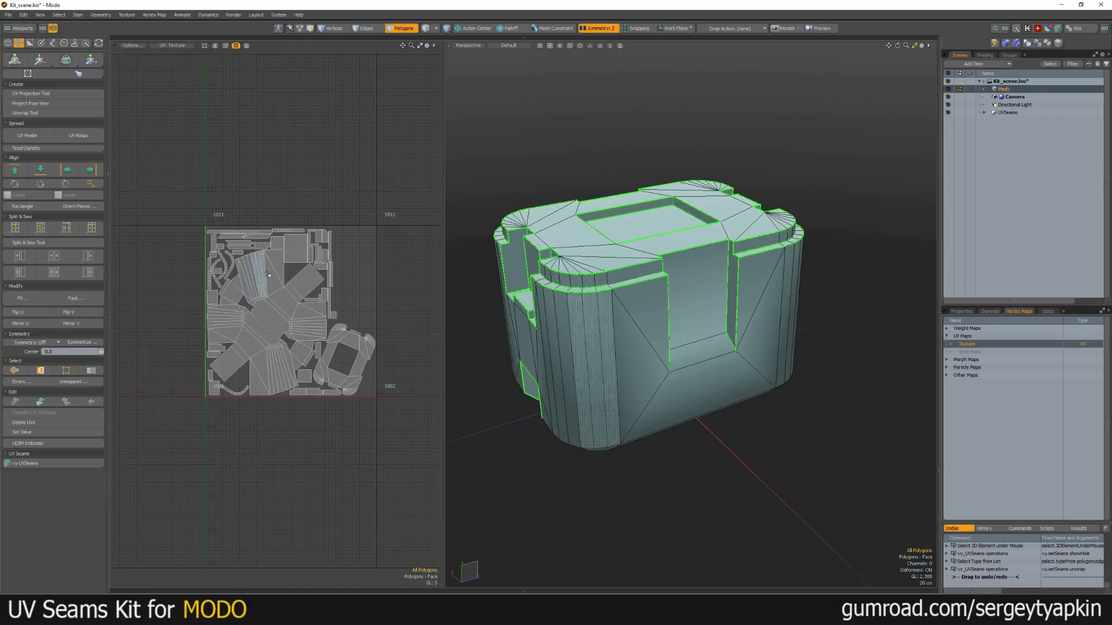
Select the large central UV island and examine which polygons of the model it covers
{"action": "double_click", "coordinate": [252, 292]}
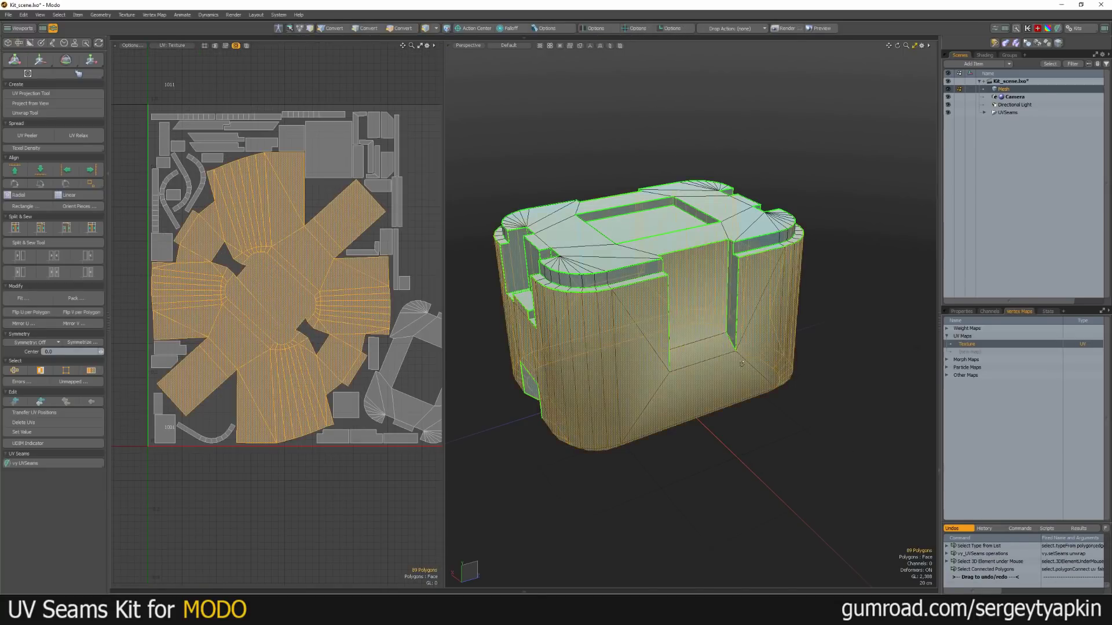
{"action": "left_click_drag", "start_coordinate": [709, 428], "coordinate": [691, 352], "text": "alt"}
{"action": "left_click", "coordinate": [740, 474]}
{"action": "scroll", "coordinate": [692, 426], "scroll_direction": "up", "scroll_amount": 3}
{"action": "scroll", "coordinate": [688, 391], "scroll_direction": "down", "scroll_amount": 6}
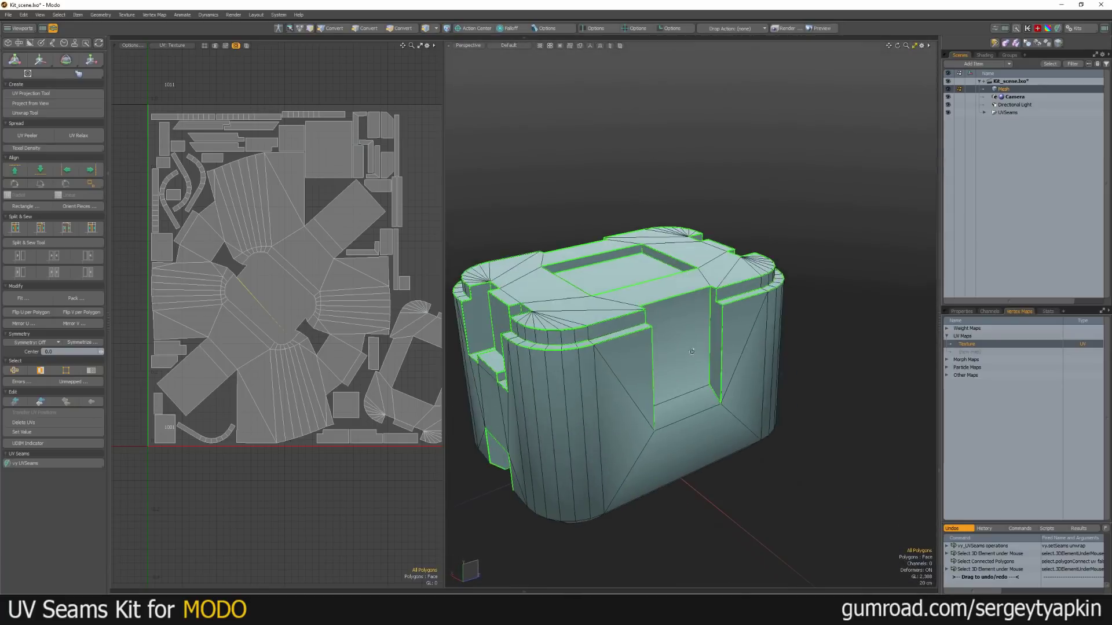
Mark the two horizontal edges bounding the sloped bottom face of the front recess as seams
{"action": "scroll", "coordinate": [691, 351], "scroll_direction": "up", "scroll_amount": 3}
{"action": "left_click_drag", "start_coordinate": [679, 393], "coordinate": [603, 351], "text": "alt"}
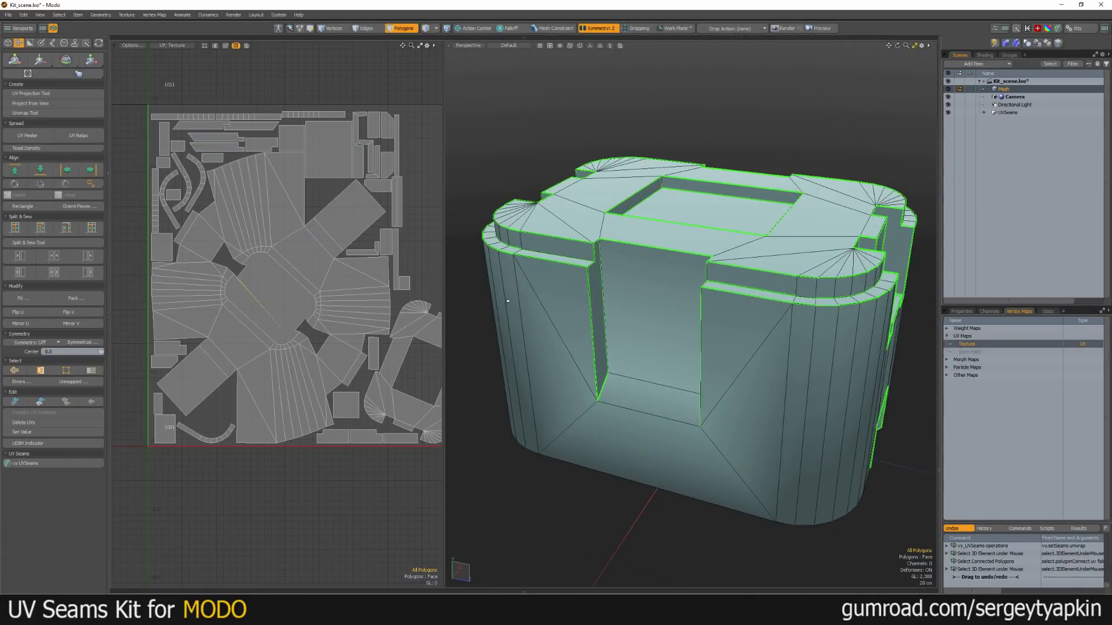
{"action": "left_click_drag", "start_coordinate": [506, 300], "coordinate": [621, 315], "text": "alt"}
{"action": "left_click_drag", "start_coordinate": [642, 380], "coordinate": [721, 404], "text": "alt"}
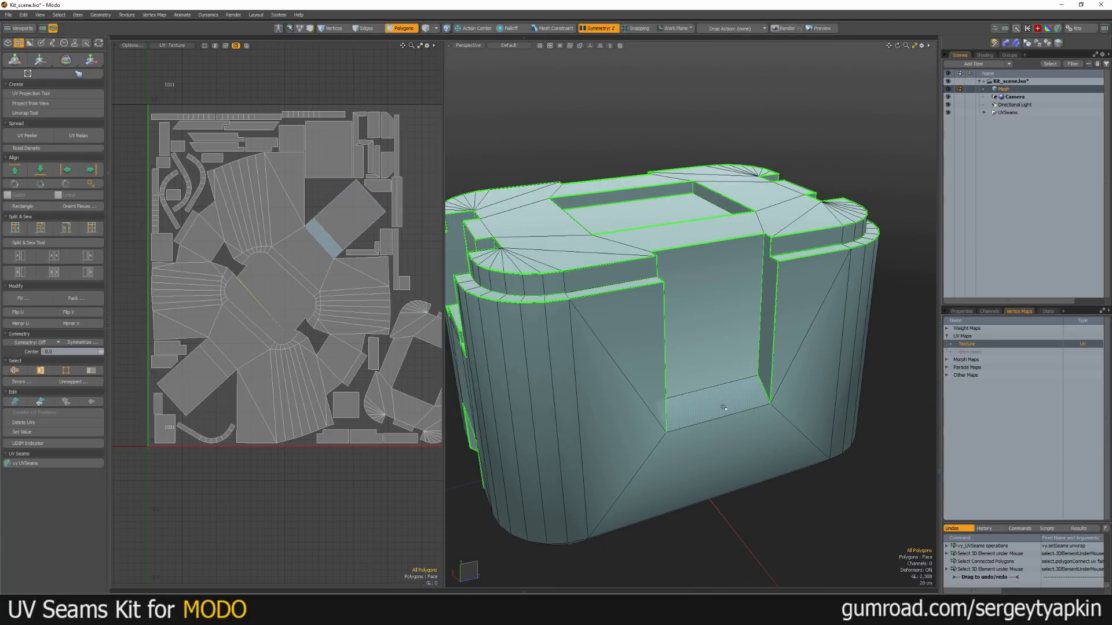
{"action": "key", "text": "2"}
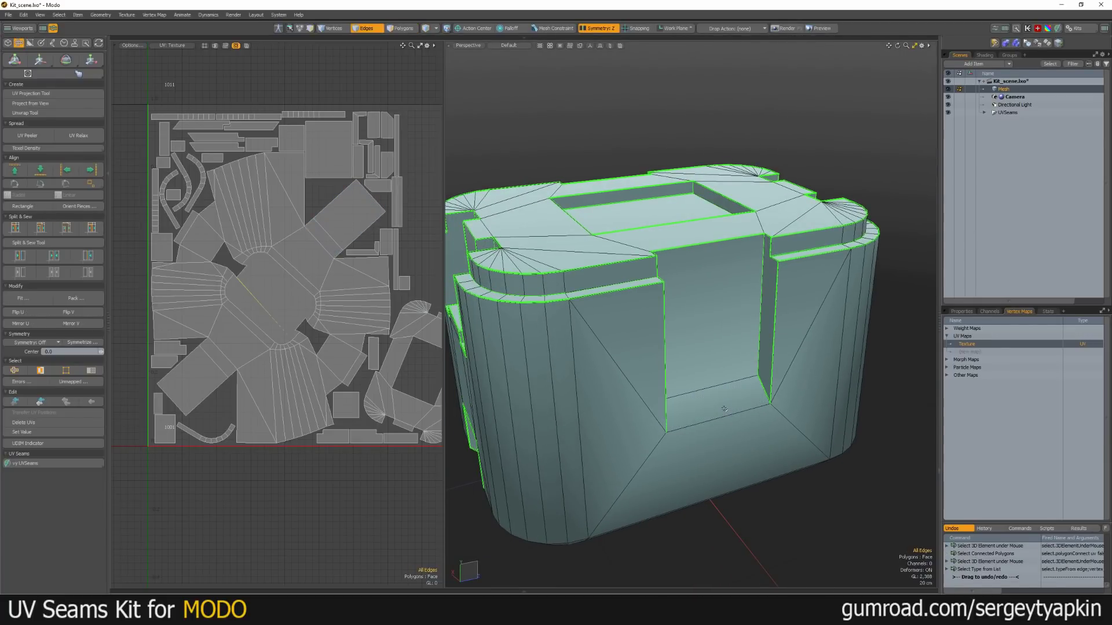
{"action": "left_click_drag", "start_coordinate": [742, 404], "coordinate": [709, 416], "text": "alt"}
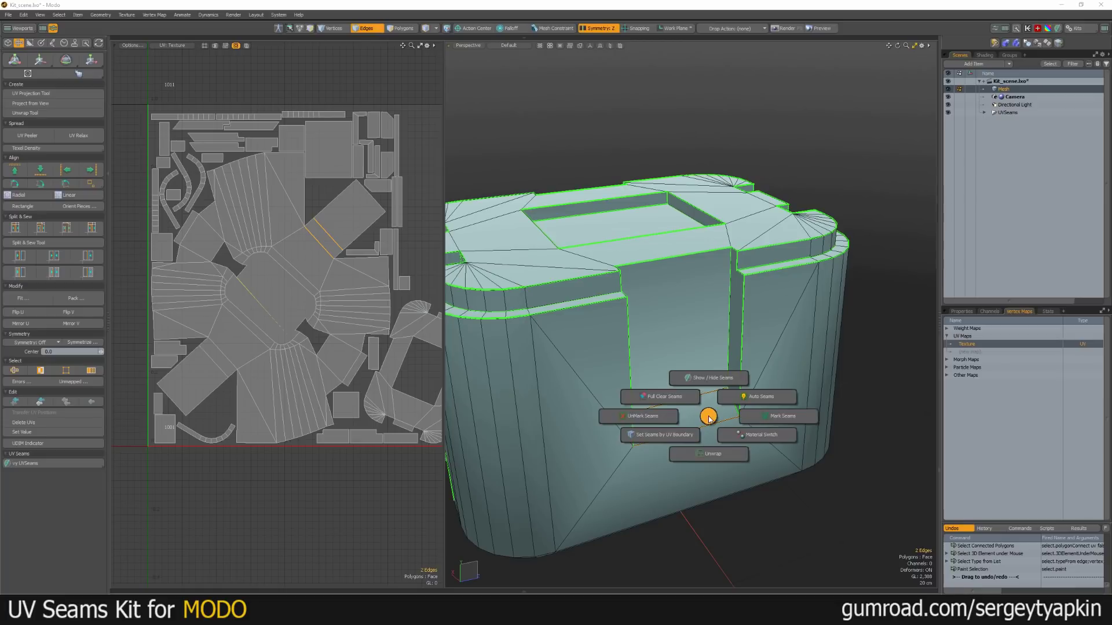
Unwrap the whole mesh again using the added recess seams
{"action": "key", "text": "3"}
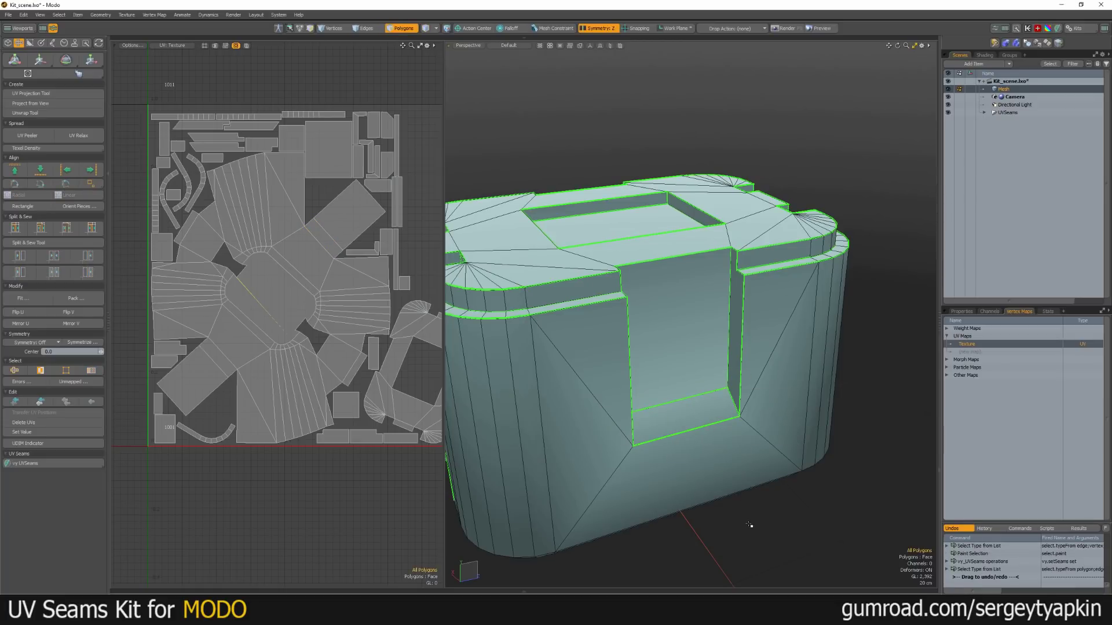
{"action": "key", "text": "ctrl+space"}
{"action": "left_click", "coordinate": [796, 487]}
Select the sloped bottom face of the recess and examine its UV island, then clear the selection
{"action": "scroll", "coordinate": [710, 394], "scroll_direction": "up", "scroll_amount": 3}
{"action": "left_click_drag", "start_coordinate": [710, 395], "coordinate": [675, 382], "text": "alt"}
{"action": "scroll", "coordinate": [729, 400], "scroll_direction": "up", "scroll_amount": 2}
{"action": "scroll", "coordinate": [547, 400], "scroll_direction": "down", "scroll_amount": 2}
{"action": "scroll", "coordinate": [637, 374], "scroll_direction": "up", "scroll_amount": 4}
{"action": "left_click_drag", "start_coordinate": [433, 250], "coordinate": [318, 251], "text": "alt"}
{"action": "scroll", "coordinate": [320, 251], "scroll_direction": "up", "scroll_amount": 8}
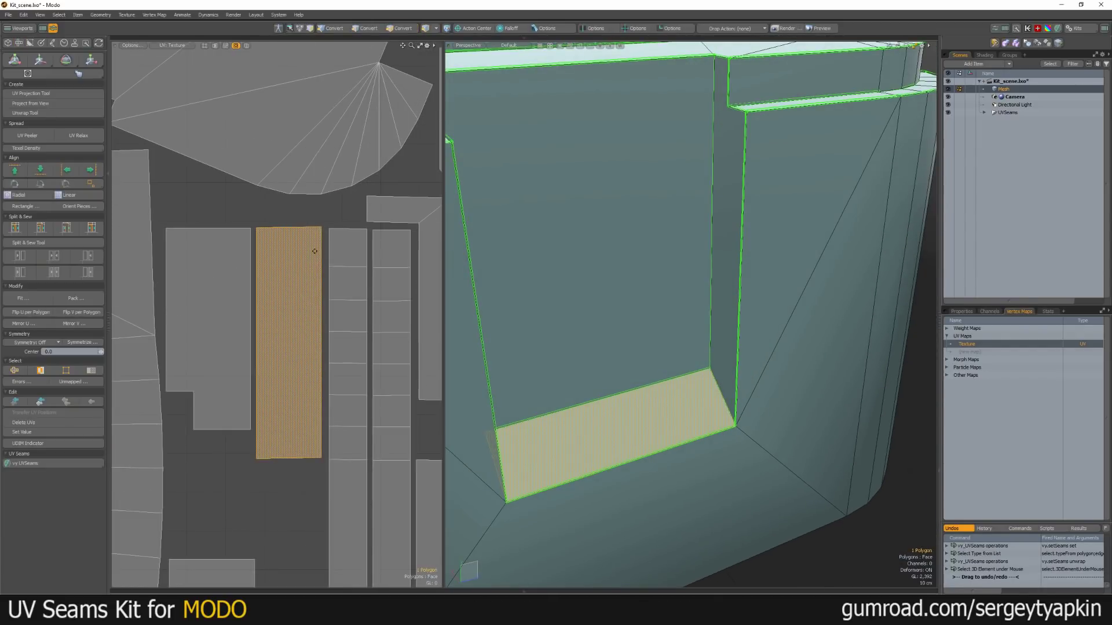
{"action": "scroll", "coordinate": [667, 423], "scroll_direction": "down", "scroll_amount": 3}
{"action": "left_click_drag", "start_coordinate": [667, 424], "coordinate": [875, 400], "text": "alt"}
{"action": "scroll", "coordinate": [874, 399], "scroll_direction": "down", "scroll_amount": 3}
{"action": "left_click", "coordinate": [675, 521]}
Select the underside polygon, grow the selection to the surrounding bevel, and examine where these polygons lie in the UV layout
{"action": "left_click_drag", "start_coordinate": [675, 521], "coordinate": [737, 371], "text": "alt"}
{"action": "left_click", "coordinate": [637, 418]}
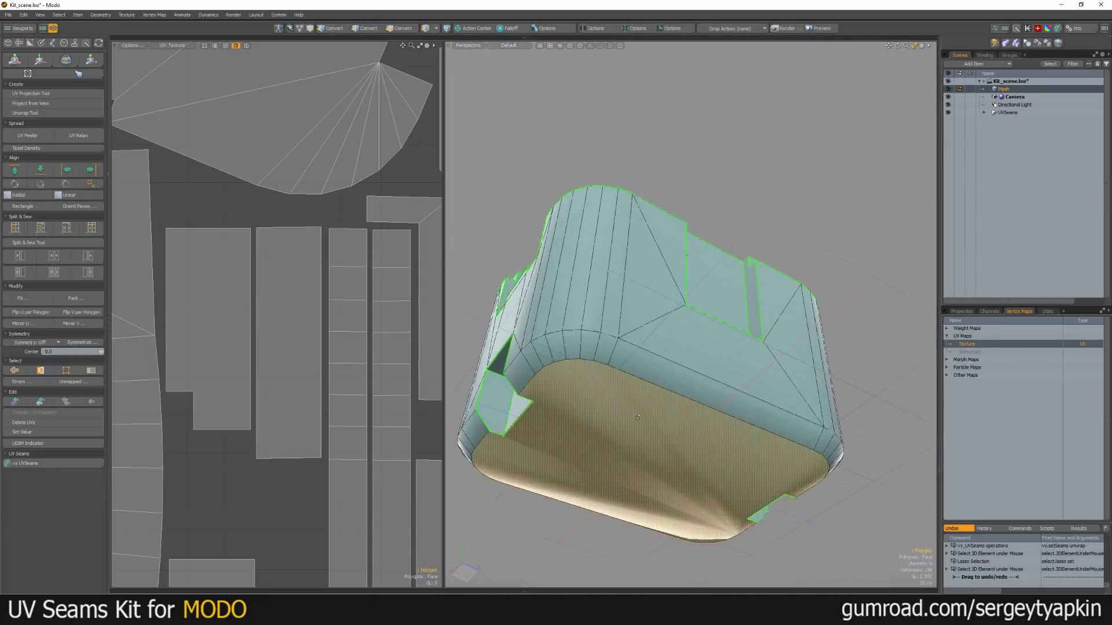
{"action": "left_click_drag", "start_coordinate": [637, 417], "coordinate": [652, 399], "text": "alt"}
{"action": "scroll", "coordinate": [386, 304], "scroll_direction": "down", "scroll_amount": 6}
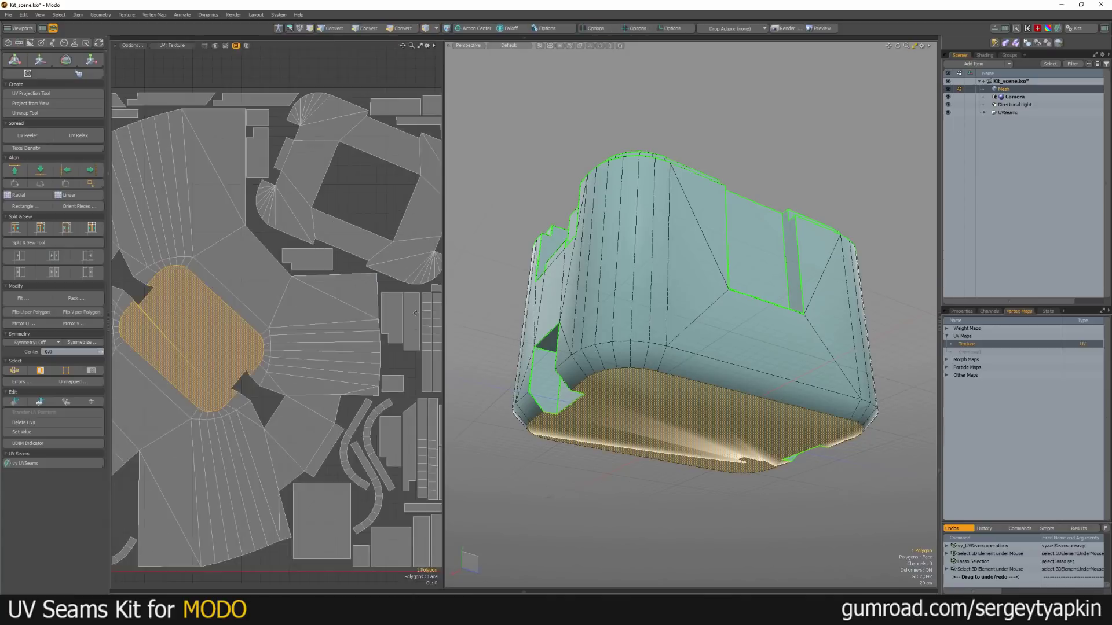
{"action": "left_click_drag", "start_coordinate": [348, 312], "coordinate": [370, 302], "text": "alt"}
{"action": "scroll", "coordinate": [279, 307], "scroll_direction": "up", "scroll_amount": 3}
{"action": "scroll", "coordinate": [319, 304], "scroll_direction": "up", "scroll_amount": 2}
{"action": "key", "text": "shift+Up"}
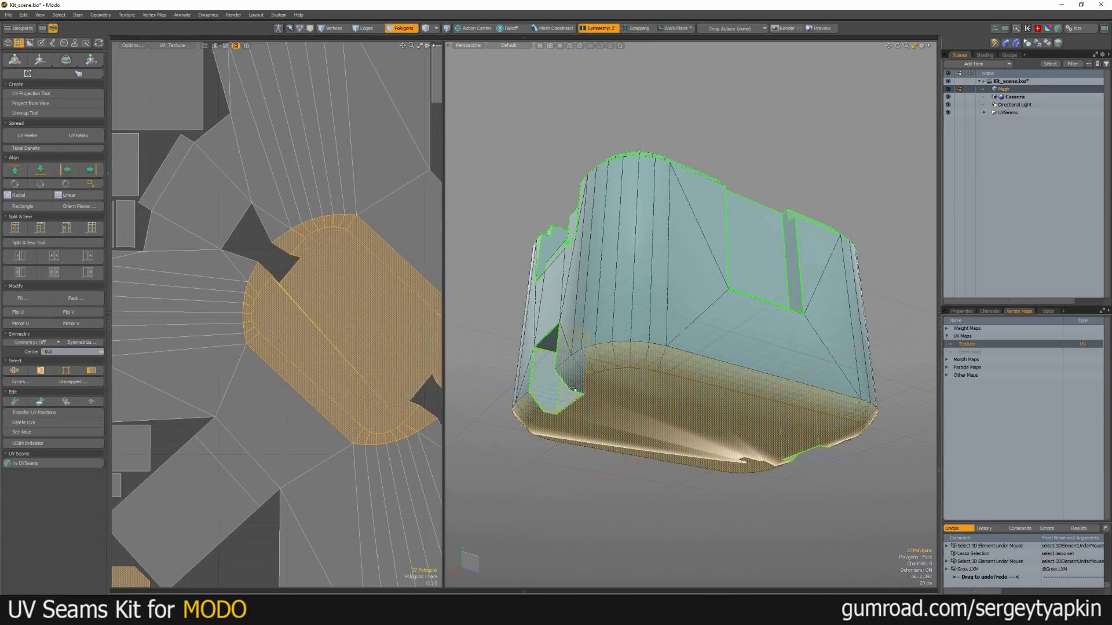
{"action": "left_click_drag", "start_coordinate": [602, 414], "coordinate": [689, 324], "text": "alt"}
Select only the large underside polygon and run the kit's Unwrap to separate it into its own UV island
{"action": "left_click", "coordinate": [319, 327]}
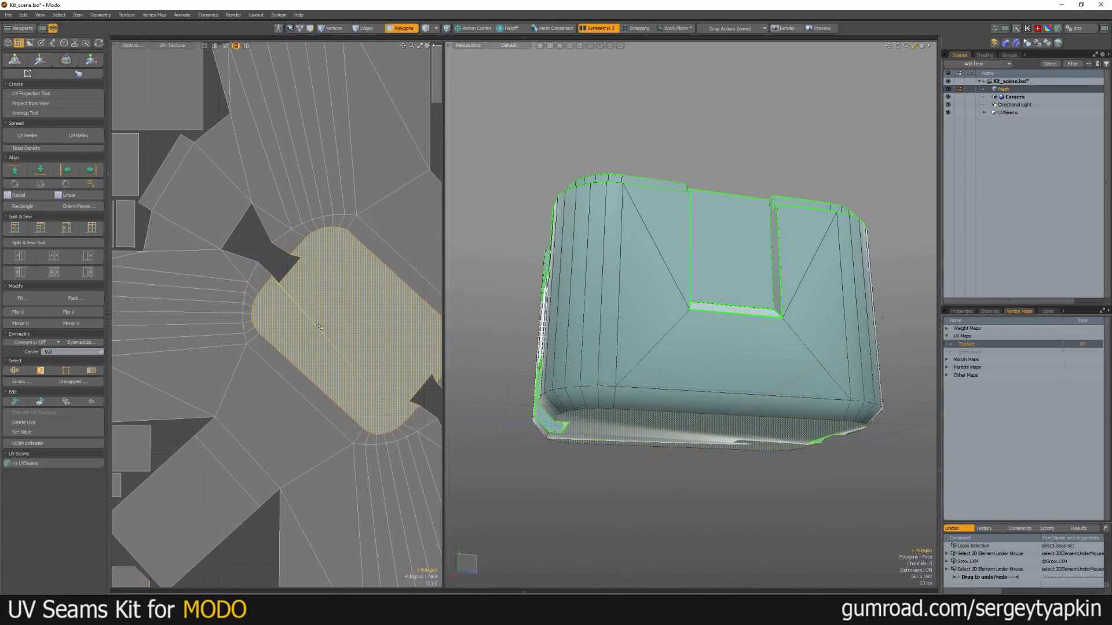
{"action": "scroll", "coordinate": [369, 329], "scroll_direction": "down", "scroll_amount": 5}
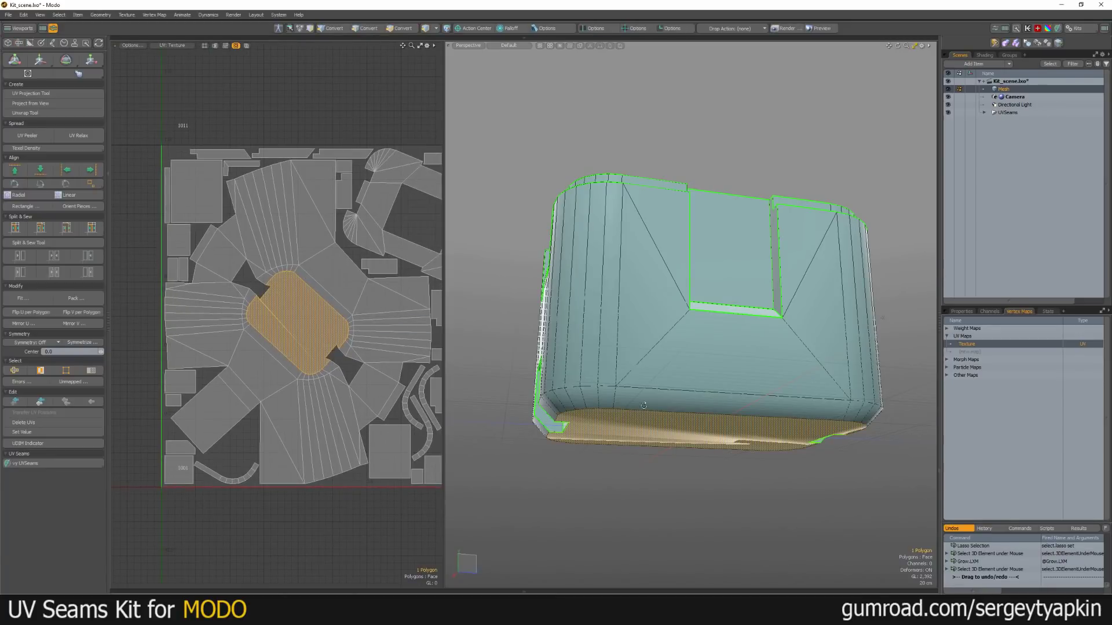
{"action": "left_click_drag", "start_coordinate": [306, 323], "coordinate": [263, 319], "text": "alt"}
{"action": "left_click_drag", "start_coordinate": [657, 434], "coordinate": [718, 367], "text": "alt"}
{"action": "key", "text": "alt+w"}
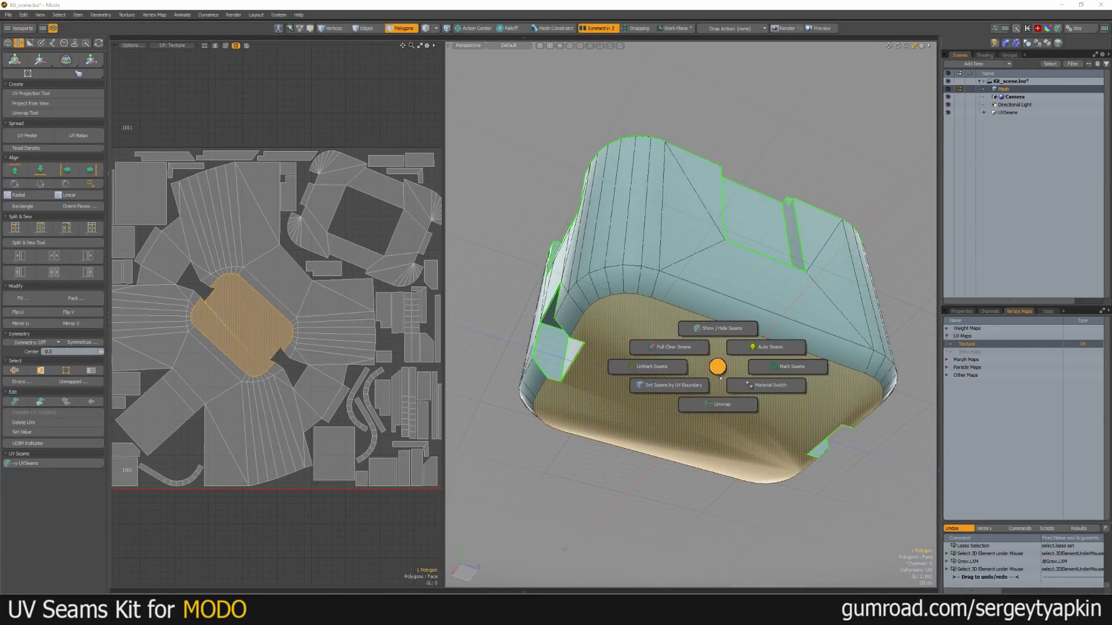
{"action": "left_click", "coordinate": [717, 426]}
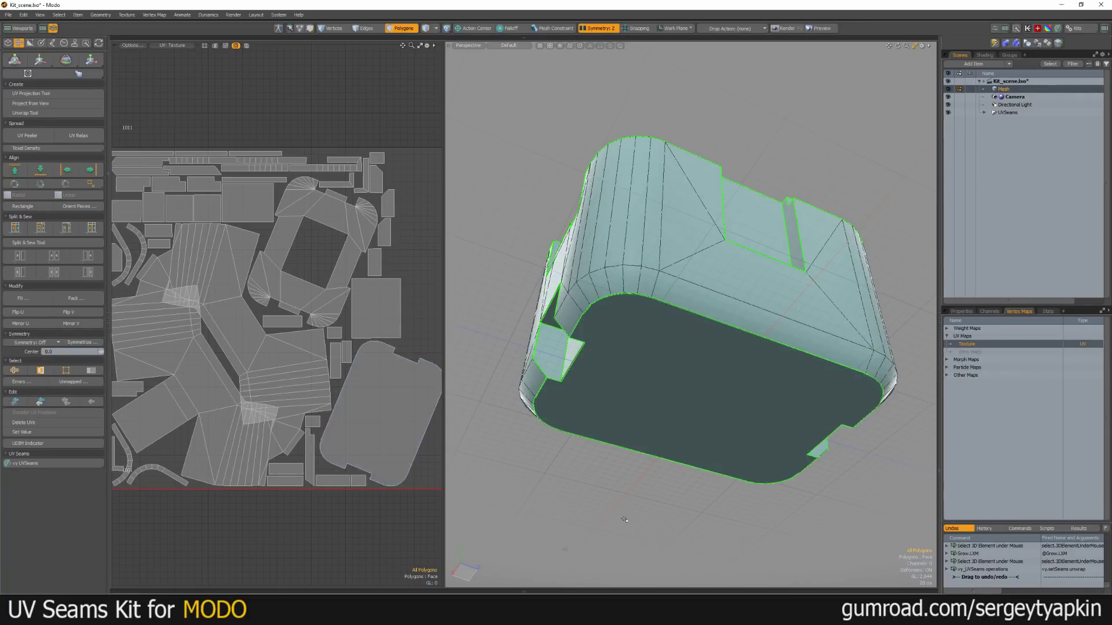
Mark the vertical edge on the rounded corner and its continuation across the bottom bevel as seams, and return to polygon mode
{"action": "scroll", "coordinate": [634, 363], "scroll_direction": "up", "scroll_amount": 5}
{"action": "scroll", "coordinate": [634, 363], "scroll_direction": "down", "scroll_amount": 5}
{"action": "left_click_drag", "start_coordinate": [675, 386], "coordinate": [735, 492], "text": "alt"}
{"action": "scroll", "coordinate": [709, 394], "scroll_direction": "down", "scroll_amount": 4}
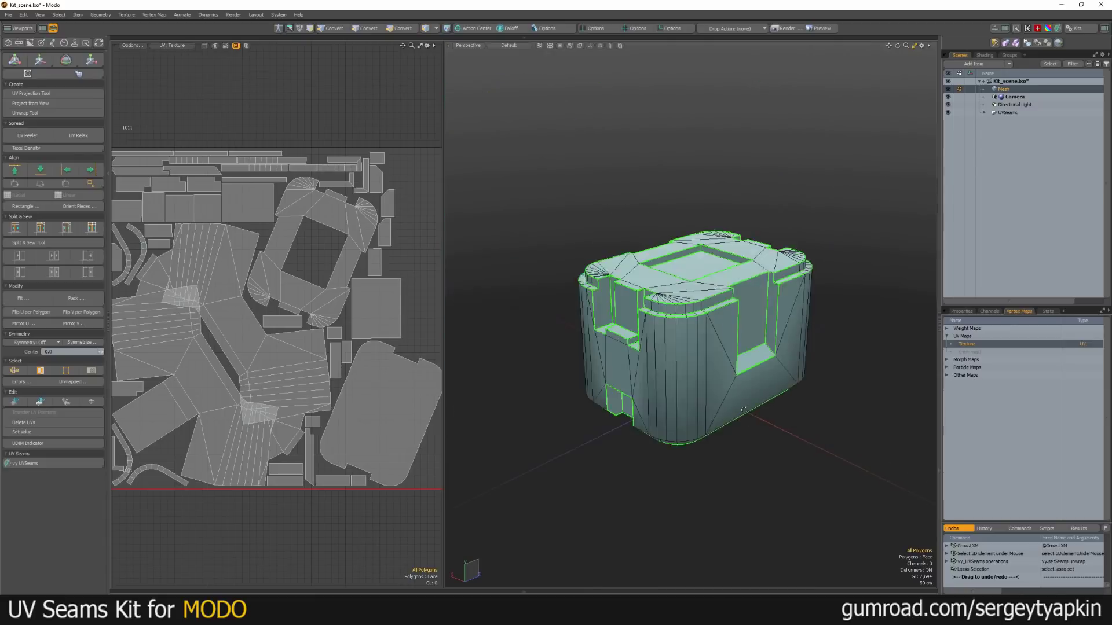
{"action": "left_click_drag", "start_coordinate": [713, 400], "coordinate": [750, 373], "text": "alt"}
{"action": "key", "text": "2"}
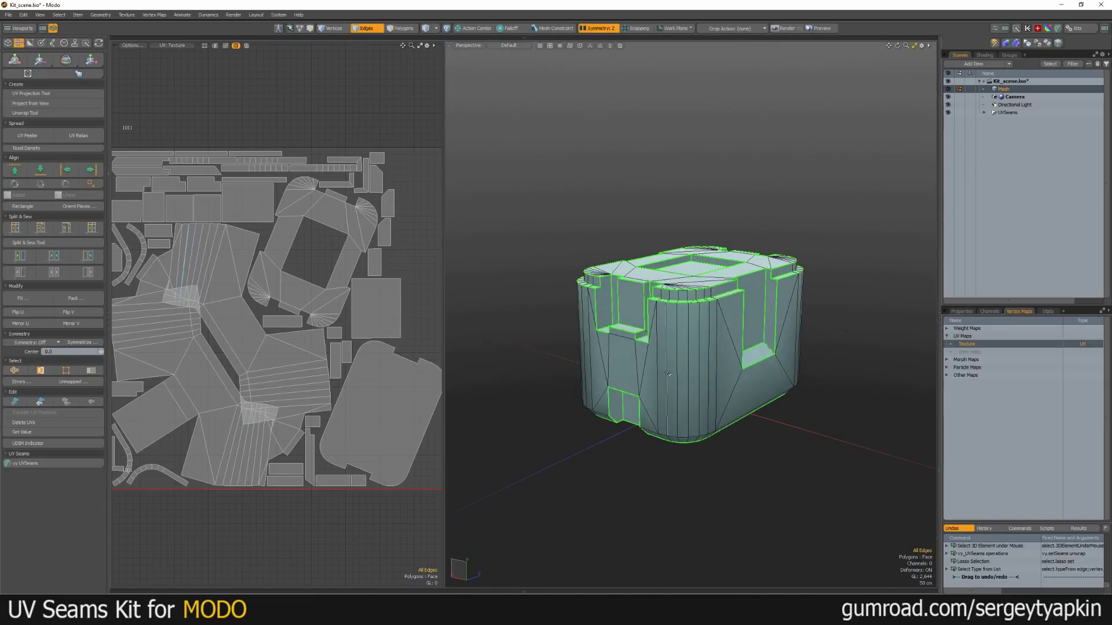
{"action": "scroll", "coordinate": [682, 348], "scroll_direction": "up", "scroll_amount": 3}
{"action": "left_click", "coordinate": [682, 359]}
{"action": "left_click_drag", "start_coordinate": [683, 382], "coordinate": [654, 301], "text": "alt"}
{"action": "left_click", "coordinate": [683, 463], "text": "shift"}
{"action": "left_click_drag", "start_coordinate": [683, 464], "coordinate": [714, 409], "text": "alt"}
{"action": "key", "text": "alt+shift+s"}
{"action": "left_click", "coordinate": [739, 423]}
{"action": "key", "text": "ctrl+e"}
{"action": "left_click", "coordinate": [772, 557]}
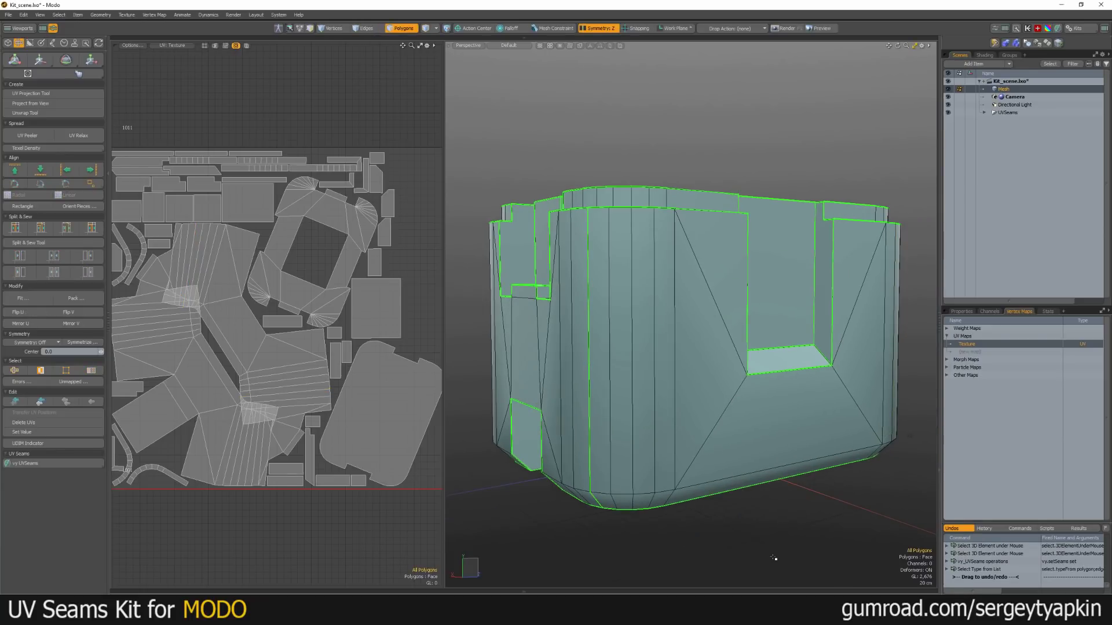
Unwrap the mesh using the newly marked corner seam, and examine the repacked UV islands
{"action": "scroll", "coordinate": [277, 297], "scroll_direction": "up", "scroll_amount": 3}
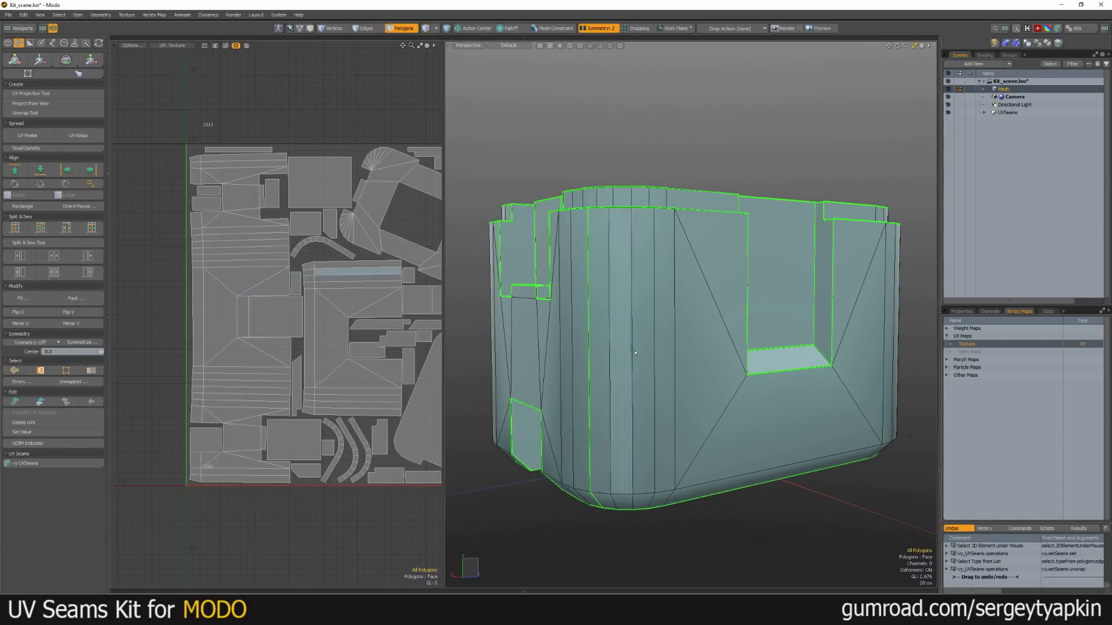
{"action": "left_click_drag", "start_coordinate": [681, 336], "coordinate": [729, 379], "text": "alt"}
{"action": "scroll", "coordinate": [363, 371], "scroll_direction": "down", "scroll_amount": 2}
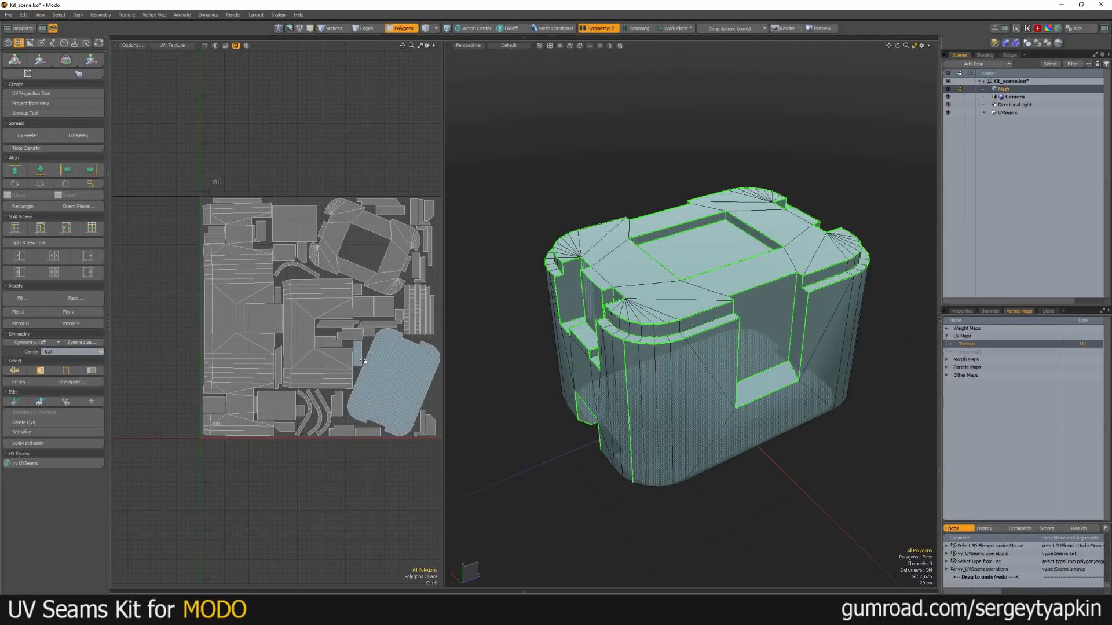
Align the rounded underside island vertically in the UV layout by using its long straight edge as the alignment reference
{"action": "key", "text": "2"}
{"action": "scroll", "coordinate": [362, 371], "scroll_direction": "up", "scroll_amount": 2}
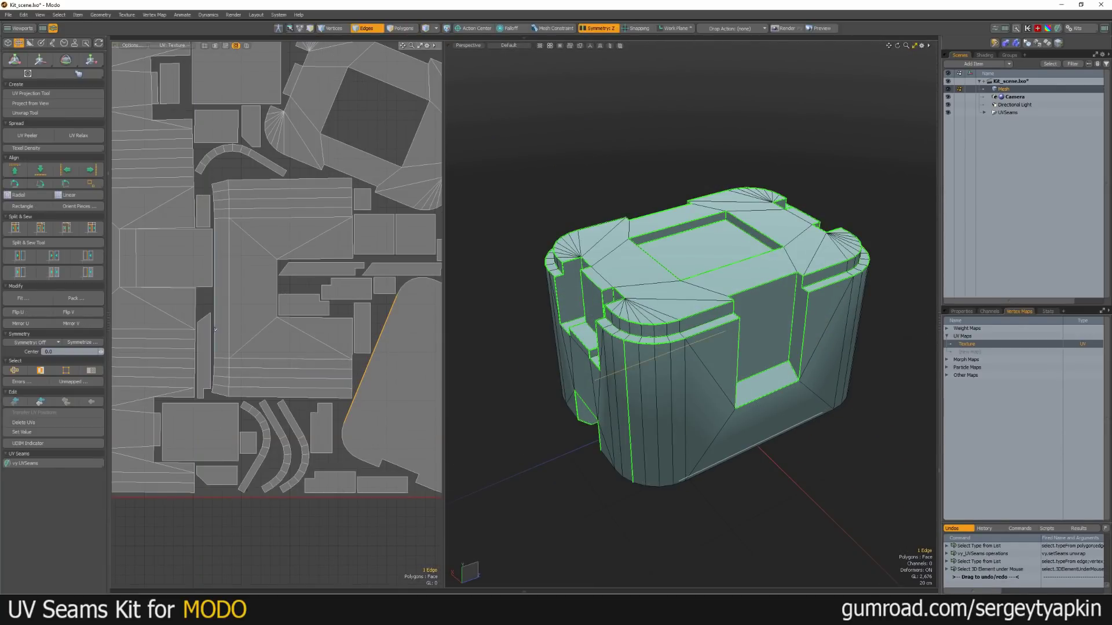
{"action": "left_click", "coordinate": [66, 183]}
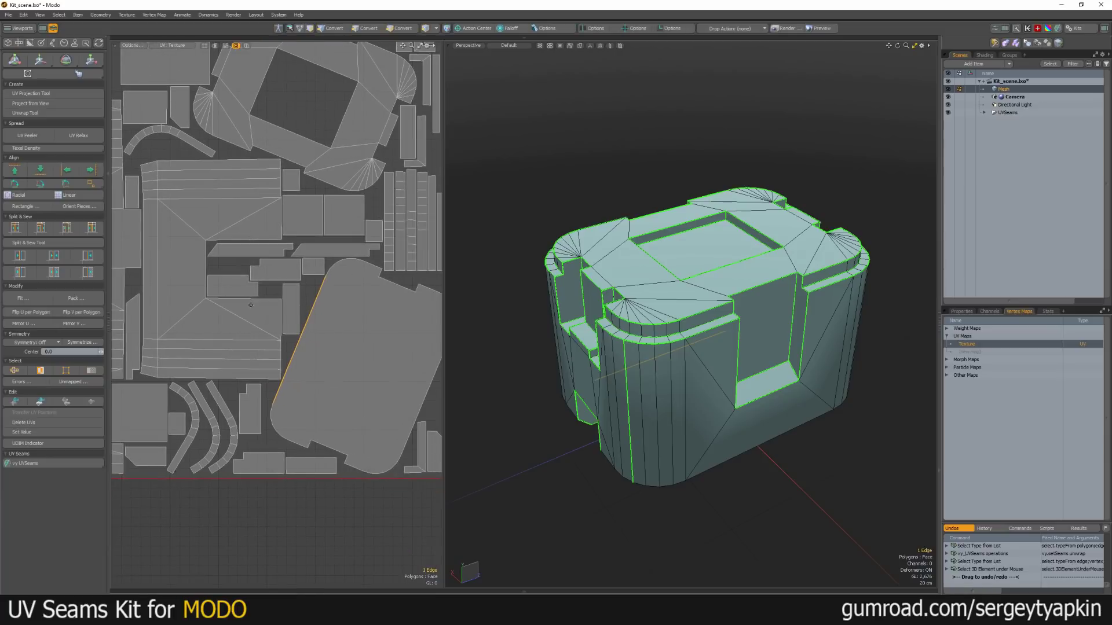
{"action": "left_click", "coordinate": [299, 317], "text": "shift"}
{"action": "scroll", "coordinate": [299, 318], "scroll_direction": "down", "scroll_amount": 3}
{"action": "left_click_drag", "start_coordinate": [299, 317], "coordinate": [371, 331], "text": "alt"}
{"action": "scroll", "coordinate": [331, 263], "scroll_direction": "up", "scroll_amount": 3}
{"action": "scroll", "coordinate": [320, 285], "scroll_direction": "down", "scroll_amount": 3}
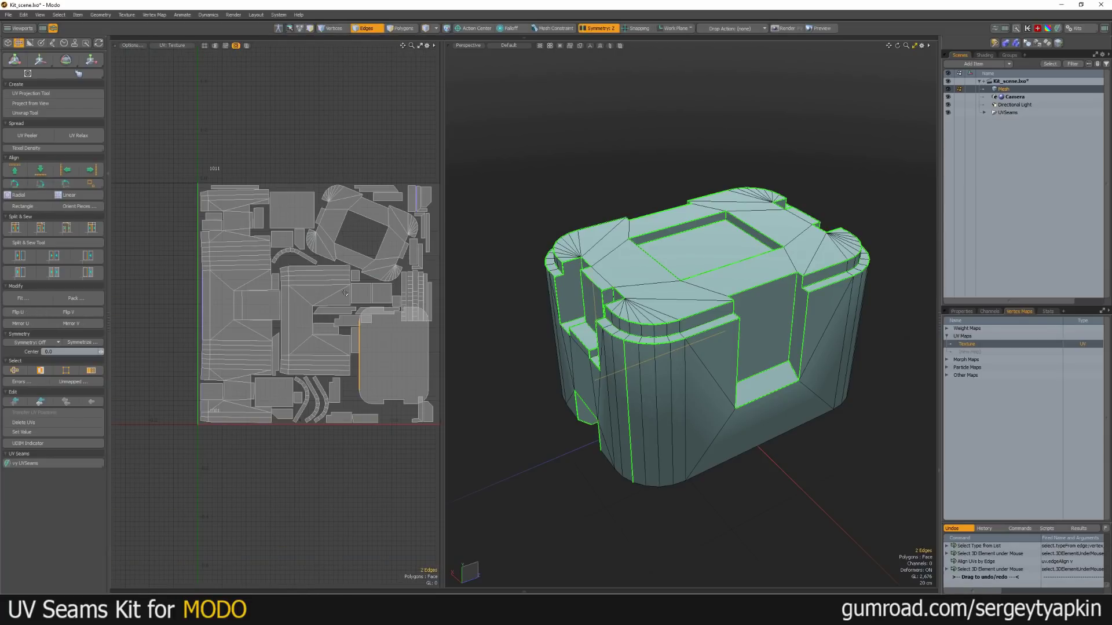
Select the trapezoidal side polygon directly below the recess and mark its outline as seams
{"action": "left_click_drag", "start_coordinate": [711, 387], "coordinate": [697, 403], "text": "alt+shift"}
{"action": "key", "text": "3"}
{"action": "left_click_drag", "start_coordinate": [748, 482], "coordinate": [717, 398], "text": "alt"}
{"action": "key", "text": "2"}
{"action": "left_click_drag", "start_coordinate": [748, 470], "coordinate": [728, 417], "text": "alt"}
{"action": "key", "text": "3"}
{"action": "left_click", "coordinate": [727, 419]}
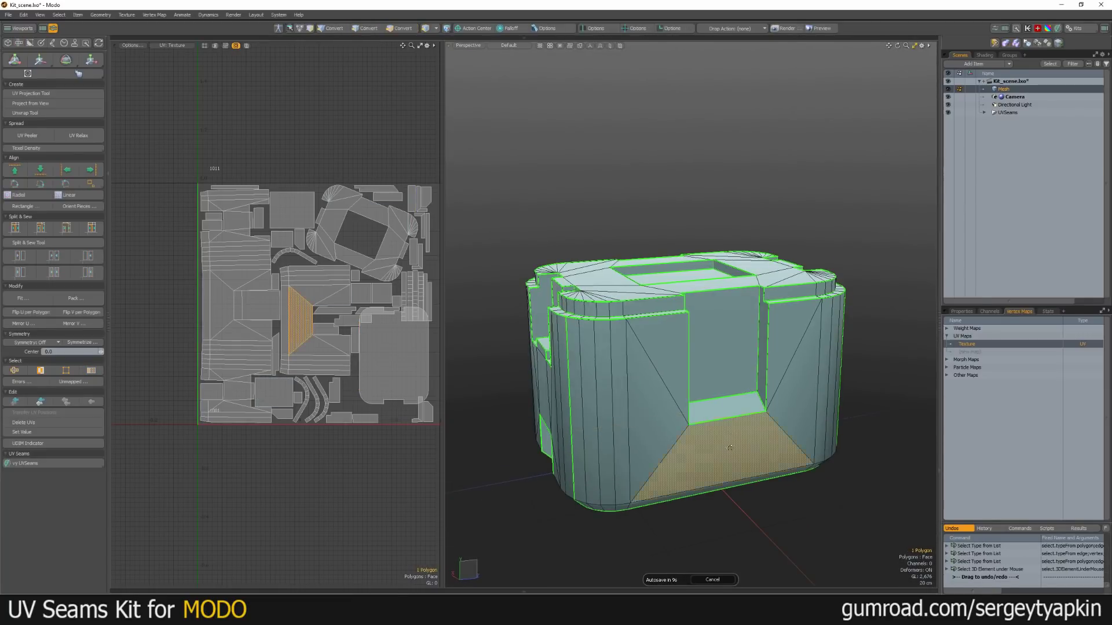
{"action": "scroll", "coordinate": [728, 420], "scroll_direction": "up", "scroll_amount": 3}
{"action": "key", "text": "shift+s"}
Select the two slanted edges and the bottom edge of the trapezoidal polygon, unmark their seams, and clear the selection
{"action": "left_click_drag", "start_coordinate": [834, 429], "coordinate": [780, 363], "text": "alt"}
{"action": "scroll", "coordinate": [802, 365], "scroll_direction": "down", "scroll_amount": 3}
{"action": "key", "text": "2"}
{"action": "left_click", "coordinate": [801, 363]}
{"action": "scroll", "coordinate": [752, 376], "scroll_direction": "up", "scroll_amount": 3}
{"action": "left_click_drag", "start_coordinate": [776, 411], "coordinate": [733, 410]}
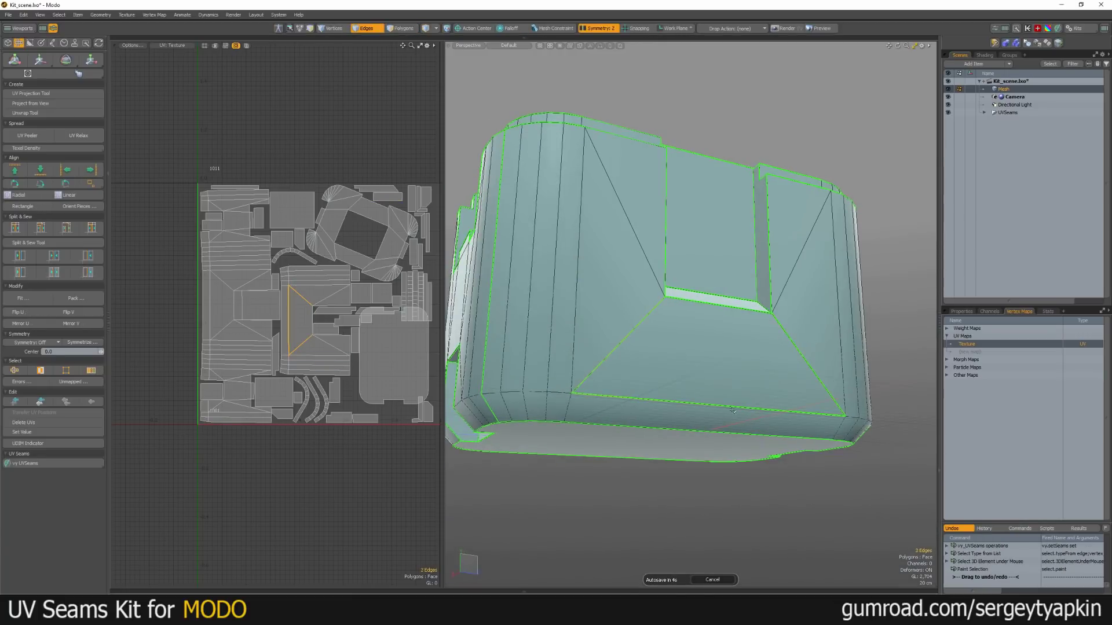
{"action": "left_click_drag", "start_coordinate": [584, 325], "coordinate": [686, 354], "text": "alt"}
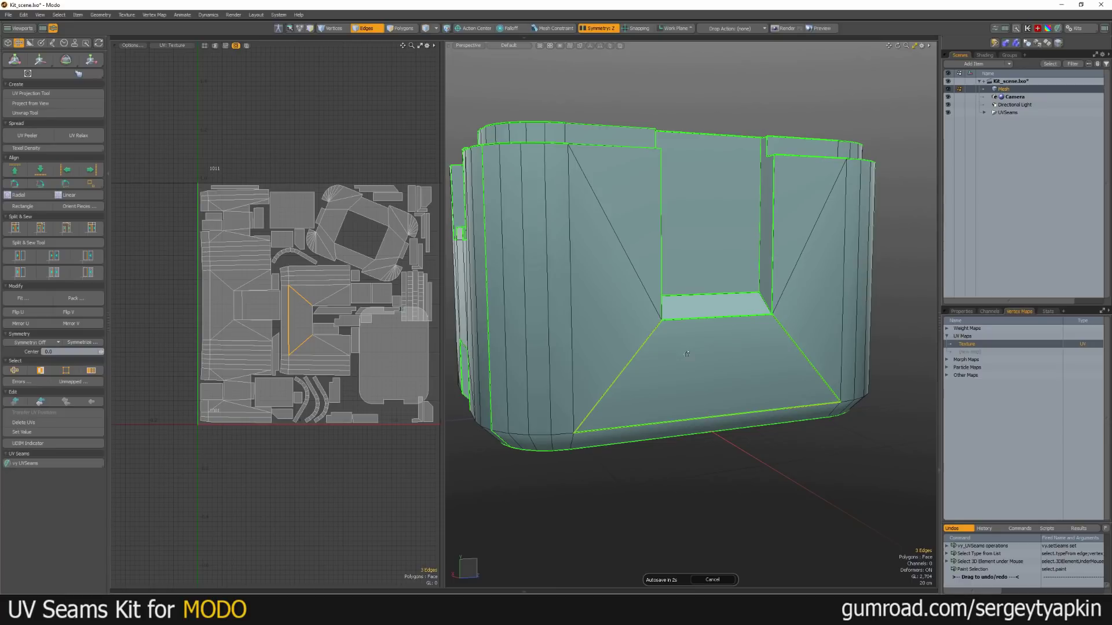
{"action": "key", "text": "shift+s"}
{"action": "left_click", "coordinate": [628, 353]}
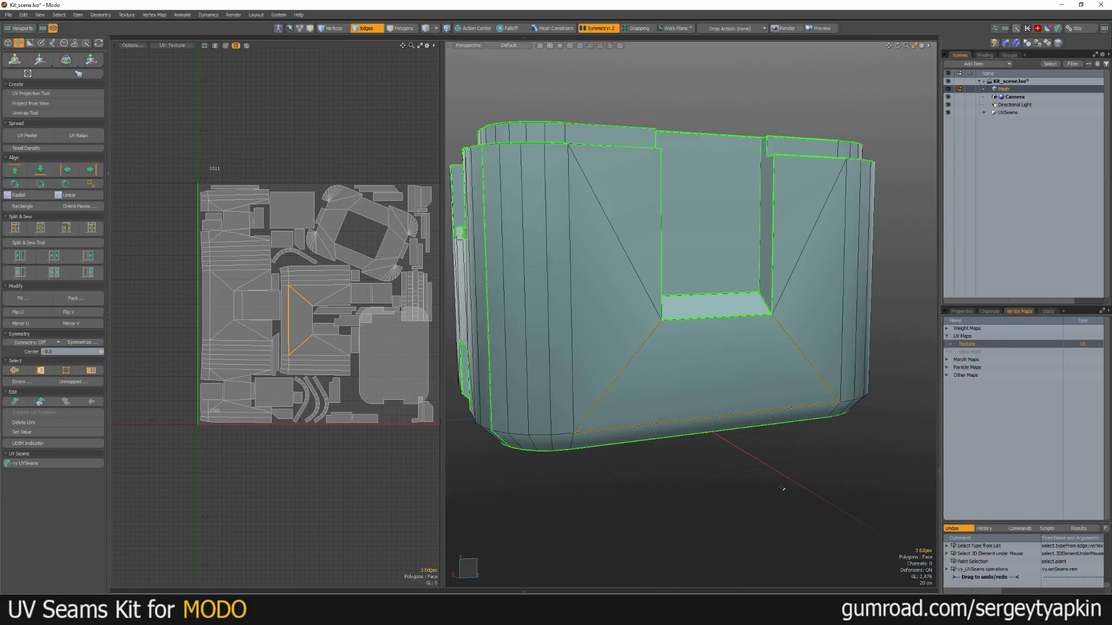
{"action": "left_click_drag", "start_coordinate": [628, 353], "coordinate": [743, 396], "text": "alt"}
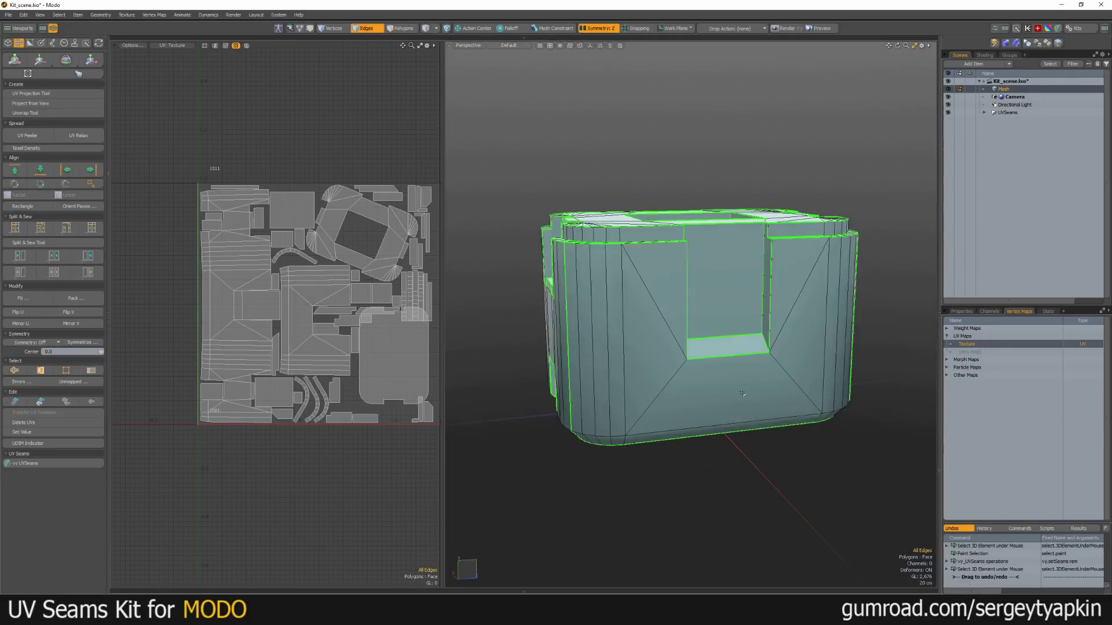
Hide the seams with Show / Hide Seams and toggle the mesh's display with Material Switch
{"action": "key", "text": "alt+q"}
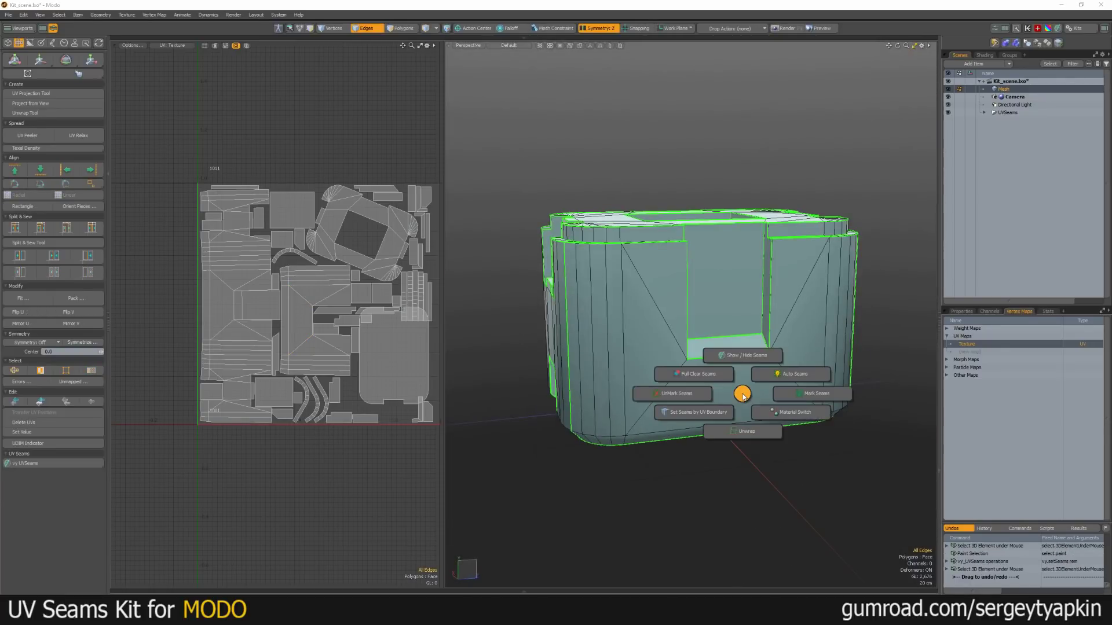
{"action": "left_click", "coordinate": [739, 355]}
{"action": "left_click_drag", "start_coordinate": [738, 355], "coordinate": [740, 387], "text": "alt"}
{"action": "key", "text": "ctrl+space"}
{"action": "left_click", "coordinate": [753, 391]}
{"action": "key", "text": "q"}
{"action": "left_click", "coordinate": [741, 372]}
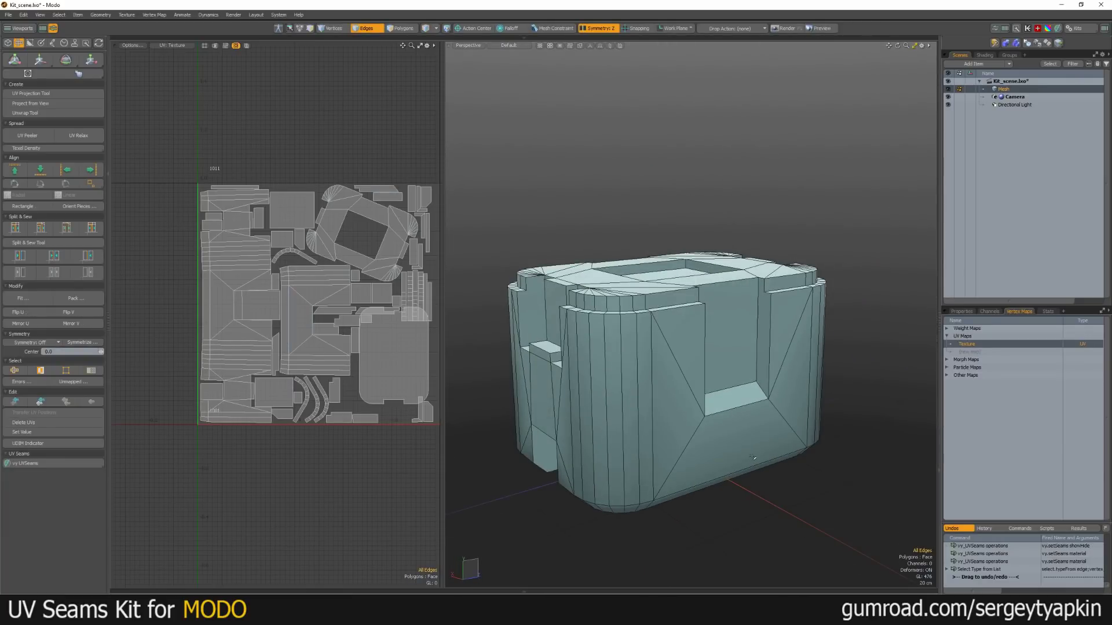
Show the seams on the mesh again
{"action": "key", "text": "q"}
{"action": "left_click", "coordinate": [740, 395]}
{"action": "left_click_drag", "start_coordinate": [740, 395], "coordinate": [709, 402], "text": "alt"}
{"action": "left_click_drag", "start_coordinate": [840, 368], "coordinate": [842, 380], "text": "alt"}
Run Full Clear Seams on the mesh, and unwrap all polygons without any seams
{"action": "key", "text": "q"}
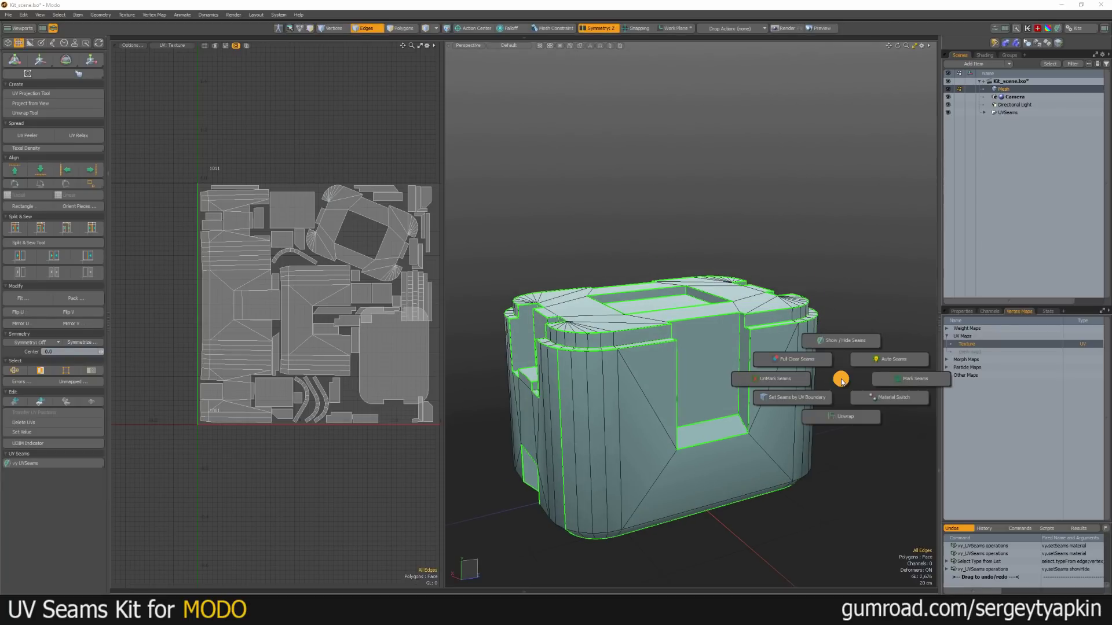
{"action": "left_click", "coordinate": [796, 359]}
{"action": "mouse_move", "coordinate": [801, 411]}
{"action": "left_mouse_down", "text": "alt"}
{"action": "mouse_move", "coordinate": [802, 371]}
{"action": "mouse_move", "coordinate": [807, 420]}
{"action": "left_mouse_up", "text": "alt"}
{"action": "key", "text": "3"}
{"action": "left_click", "coordinate": [789, 498]}
{"action": "left_click_drag", "start_coordinate": [789, 498], "coordinate": [792, 455], "text": "alt"}
{"action": "key", "text": "q"}
{"action": "left_click", "coordinate": [788, 496]}
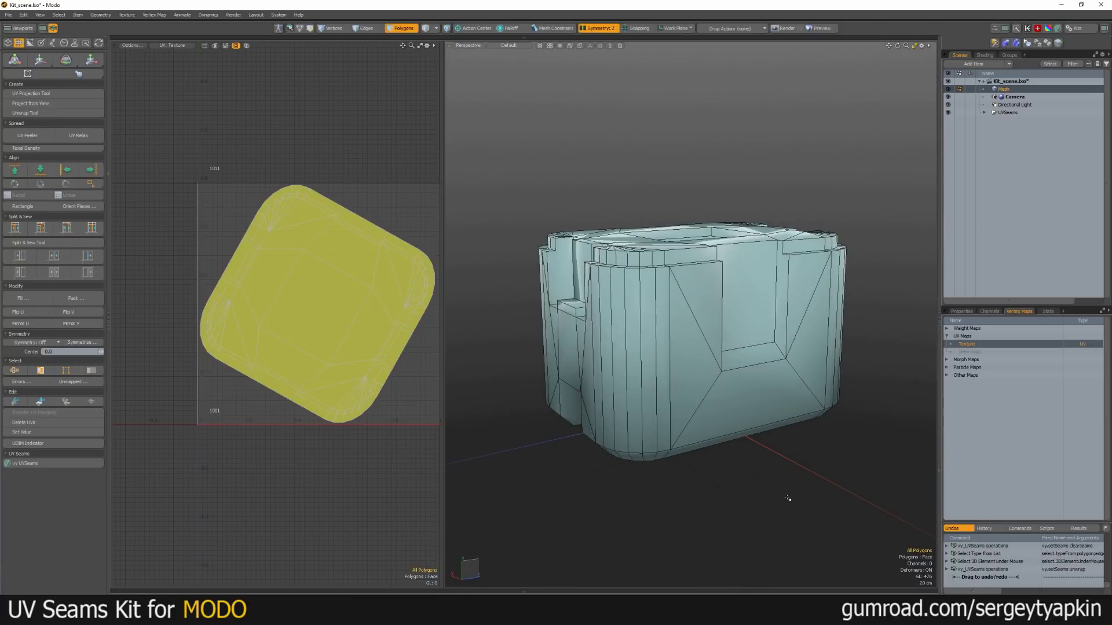
Select the whole connected UV island, move it above the 0–1 tile to about U 0.41, V 1.22, and clear the selection
{"action": "left_click_drag", "start_coordinate": [675, 262], "coordinate": [703, 260], "text": "alt"}
{"action": "scroll", "coordinate": [661, 266], "scroll_direction": "up", "scroll_amount": 3}
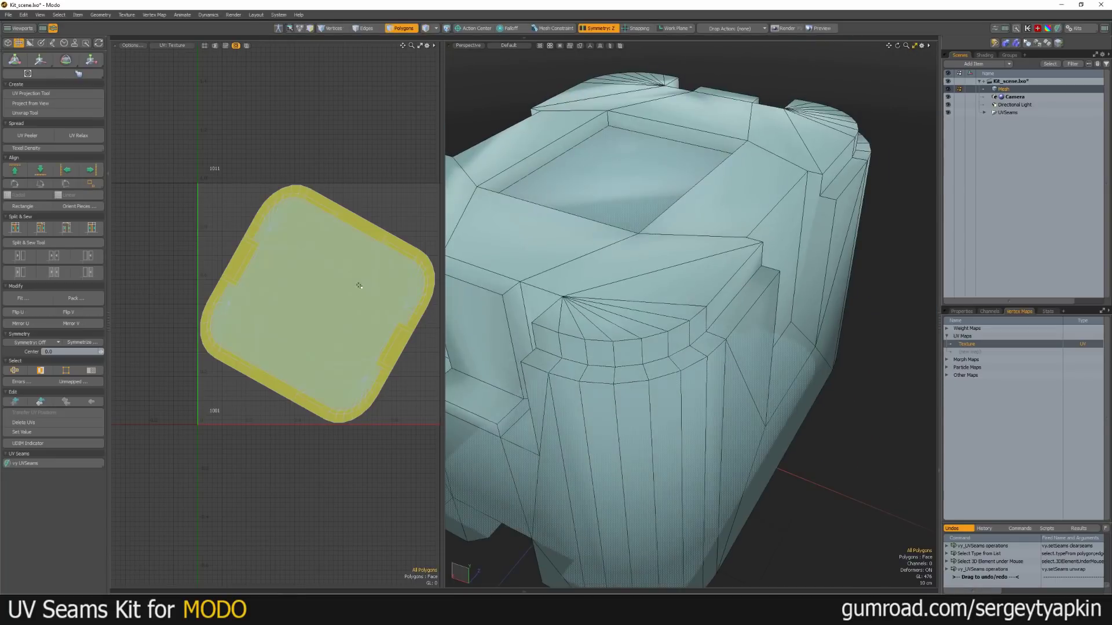
{"action": "double_click", "coordinate": [358, 302]}
{"action": "scroll", "coordinate": [357, 304], "scroll_direction": "down", "scroll_amount": 5}
{"action": "key", "text": "w"}
{"action": "left_click_drag", "start_coordinate": [360, 280], "coordinate": [395, 177]}
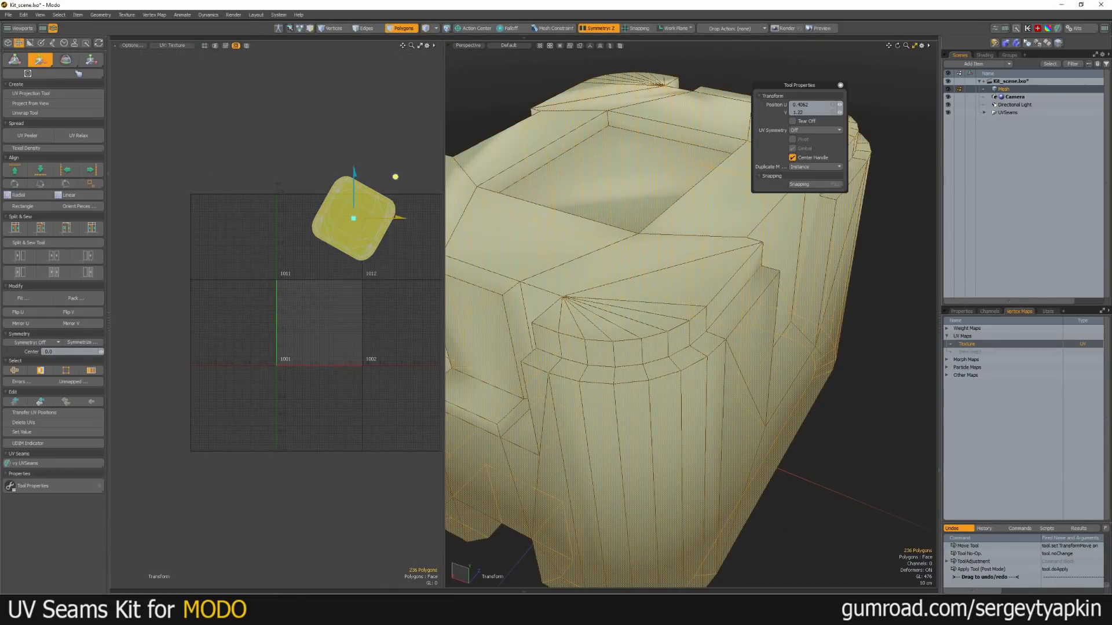
{"action": "key", "text": "q"}
{"action": "left_click_drag", "start_coordinate": [846, 377], "coordinate": [673, 418], "text": "alt"}
{"action": "scroll", "coordinate": [670, 421], "scroll_direction": "down", "scroll_amount": 2}
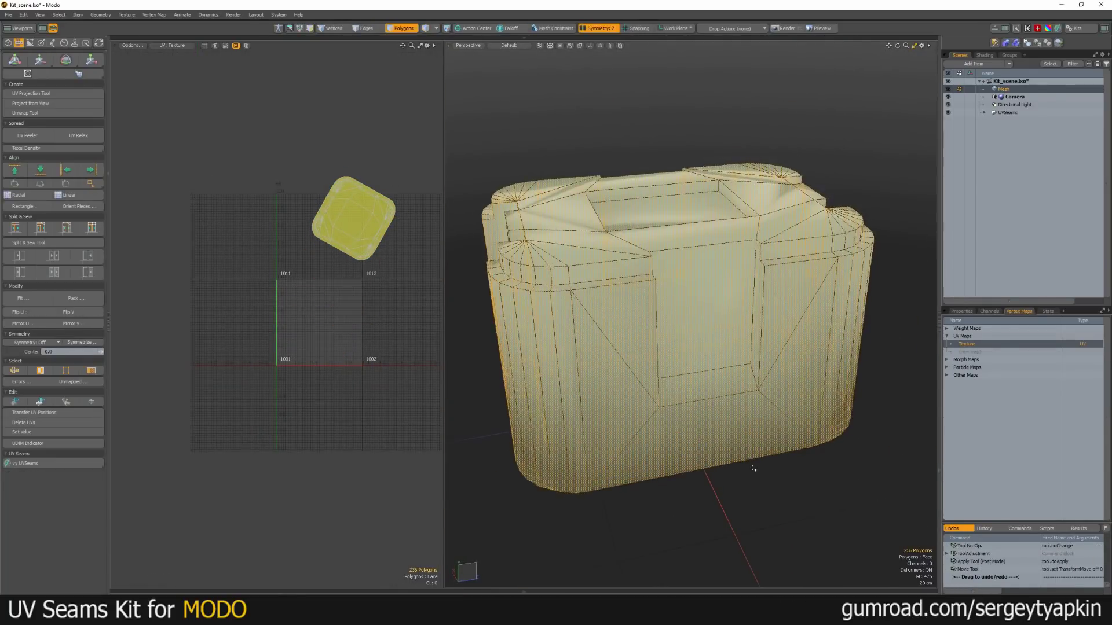
{"action": "left_click", "coordinate": [754, 469]}
Select all top-face polygons surrounding the rectangular pocket, including the triangle fans on the rounded corners
{"action": "left_click_drag", "start_coordinate": [754, 469], "coordinate": [722, 410], "text": "alt"}
{"action": "scroll", "coordinate": [722, 409], "scroll_direction": "down", "scroll_amount": 2}
{"action": "left_click_drag", "start_coordinate": [608, 338], "coordinate": [640, 382], "text": "alt"}
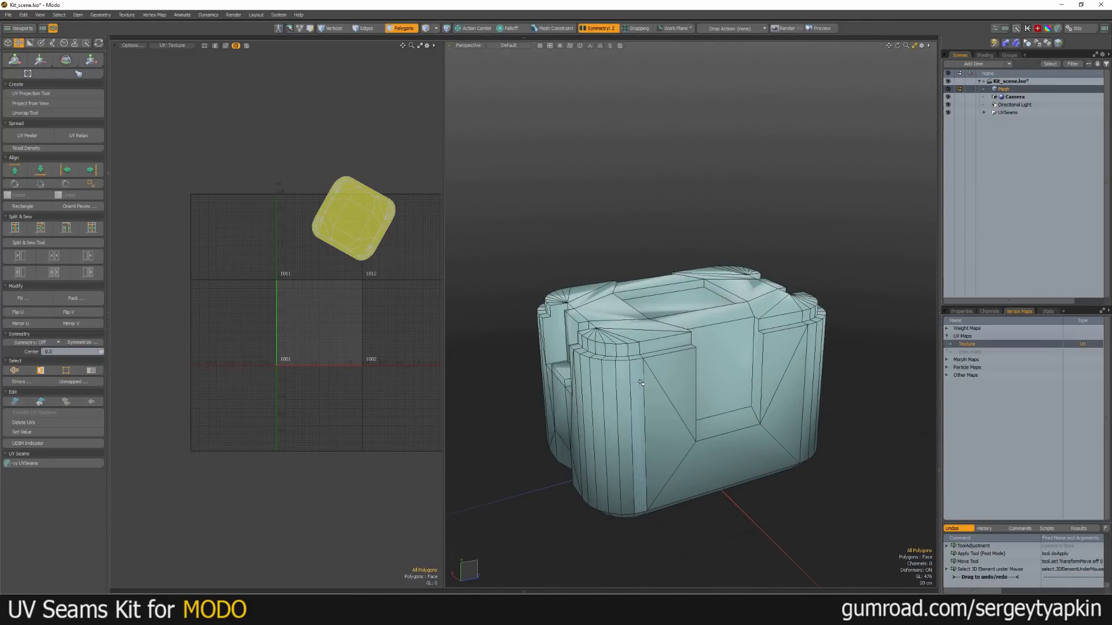
{"action": "left_click_drag", "start_coordinate": [641, 382], "coordinate": [712, 387], "text": "alt"}
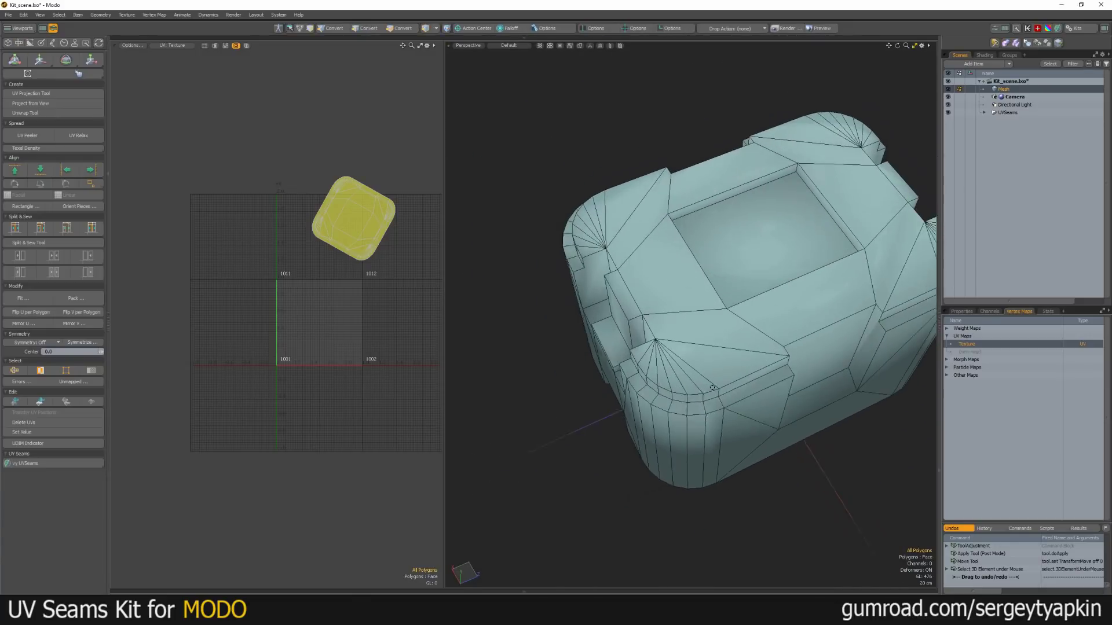
{"action": "middle_click_drag", "start_coordinate": [713, 388], "coordinate": [654, 446]}
{"action": "scroll", "coordinate": [654, 455], "scroll_direction": "up", "scroll_amount": 4}
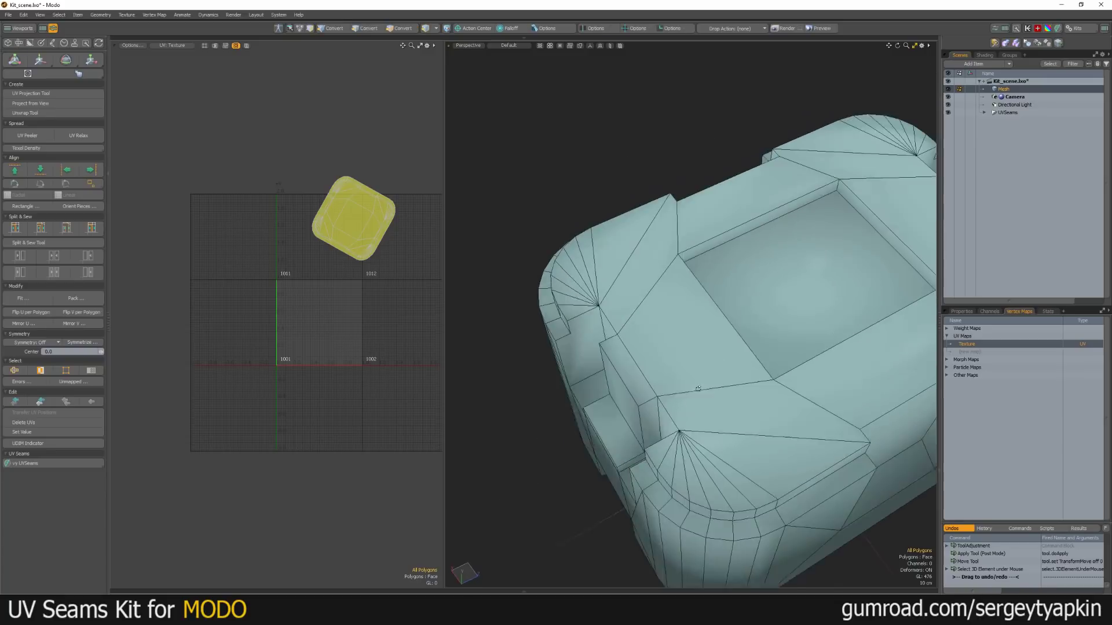
{"action": "double_click", "coordinate": [671, 464]}
{"action": "left_click", "coordinate": [503, 354]}
{"action": "left_click_drag", "start_coordinate": [503, 355], "coordinate": [550, 330], "text": "alt"}
{"action": "left_click", "coordinate": [595, 418]}
{"action": "left_click", "coordinate": [654, 387], "text": "shift"}
{"action": "left_click", "coordinate": [698, 437], "text": "shift"}
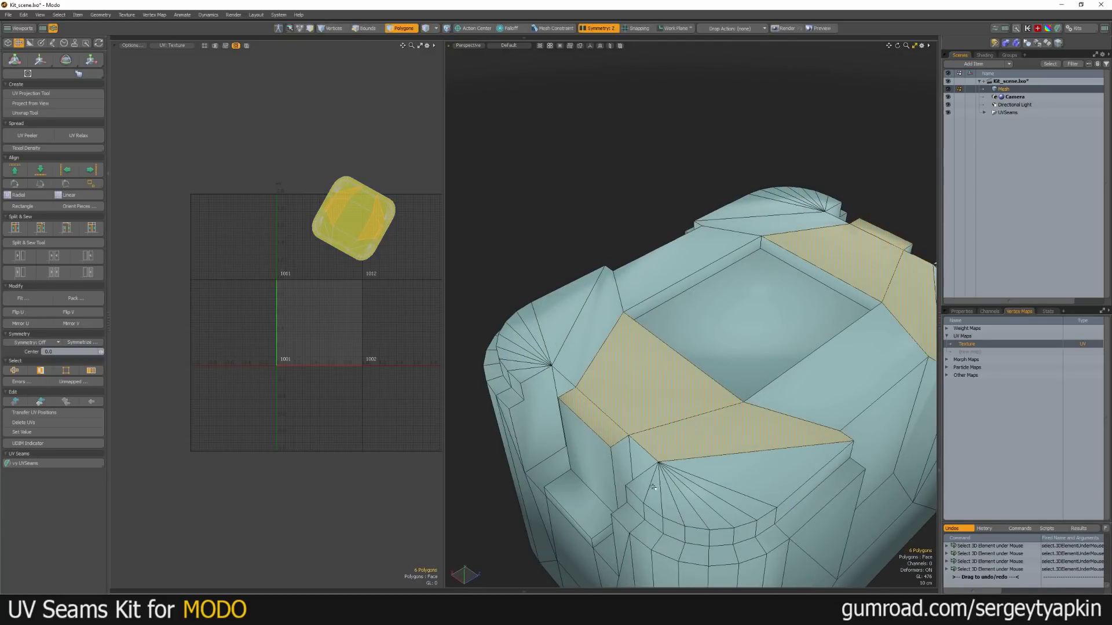
{"action": "mouse_move", "coordinate": [644, 486]}
{"action": "left_mouse_down", "text": "shift"}
{"action": "mouse_move", "coordinate": [695, 499]}
{"action": "mouse_move", "coordinate": [814, 400]}
{"action": "left_mouse_up", "text": "shift"}
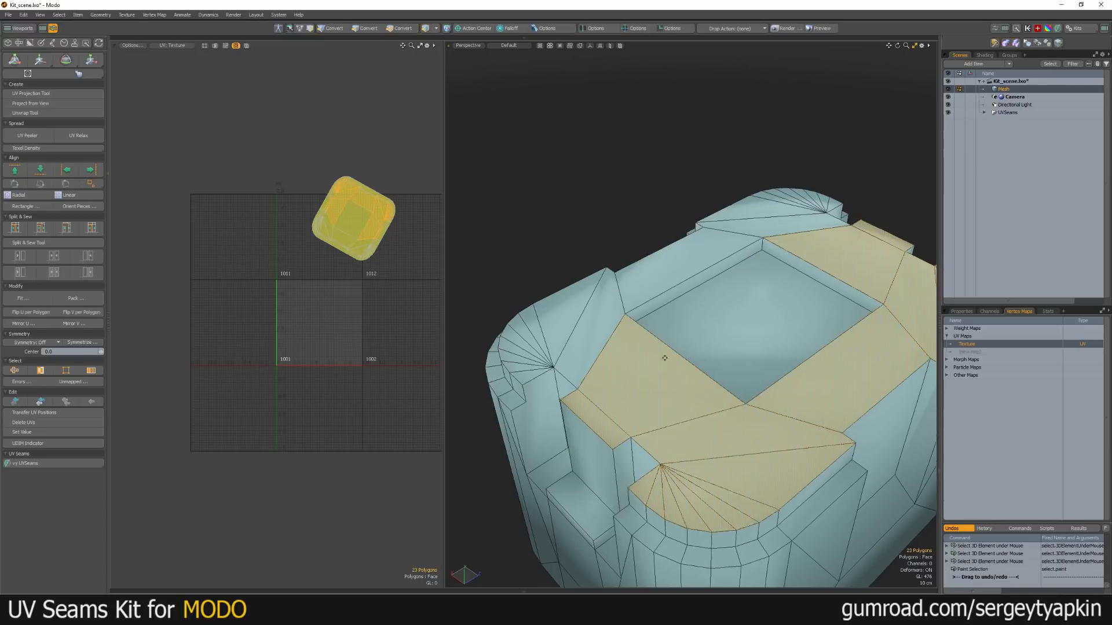
{"action": "mouse_move", "coordinate": [665, 357]}
{"action": "left_mouse_down", "text": "alt+shift"}
{"action": "mouse_move", "coordinate": [738, 396]}
{"action": "mouse_move", "coordinate": [707, 320]}
{"action": "mouse_move", "coordinate": [612, 386]}
{"action": "mouse_move", "coordinate": [607, 410]}
{"action": "left_mouse_up", "text": "alt+shift"}
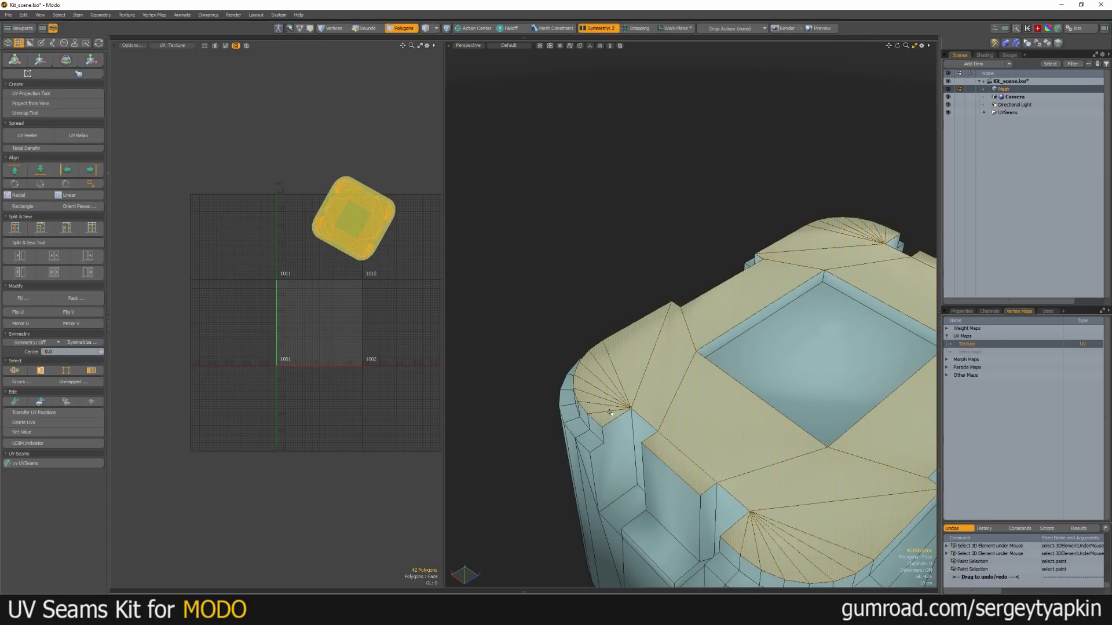
Run the kit's Unwrap on the selected top-face polygons to separate them into their own UV island
{"action": "scroll", "coordinate": [712, 400], "scroll_direction": "down", "scroll_amount": 4}
{"action": "left_click_drag", "start_coordinate": [712, 400], "coordinate": [681, 368], "text": "alt"}
{"action": "scroll", "coordinate": [681, 367], "scroll_direction": "up", "scroll_amount": 3}
{"action": "key", "text": "ctrl+space"}
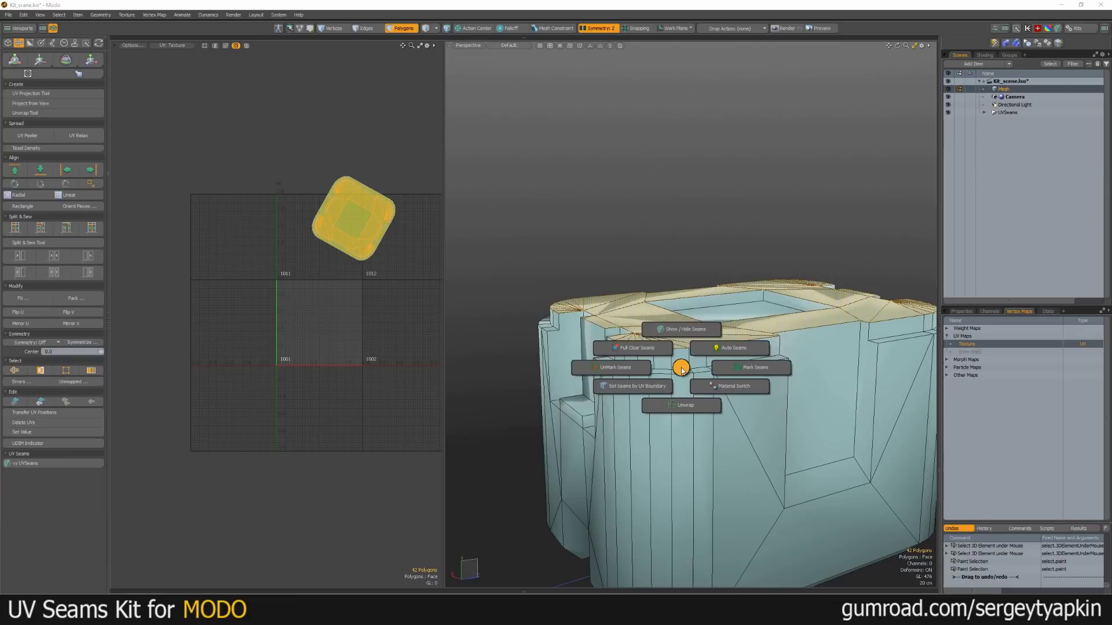
{"action": "left_click", "coordinate": [684, 404]}
Select the underside polygon and the top-face island in the UV layout, and examine where they lie on the mesh
{"action": "scroll", "coordinate": [314, 321], "scroll_direction": "up", "scroll_amount": 5}
{"action": "left_click", "coordinate": [303, 341]}
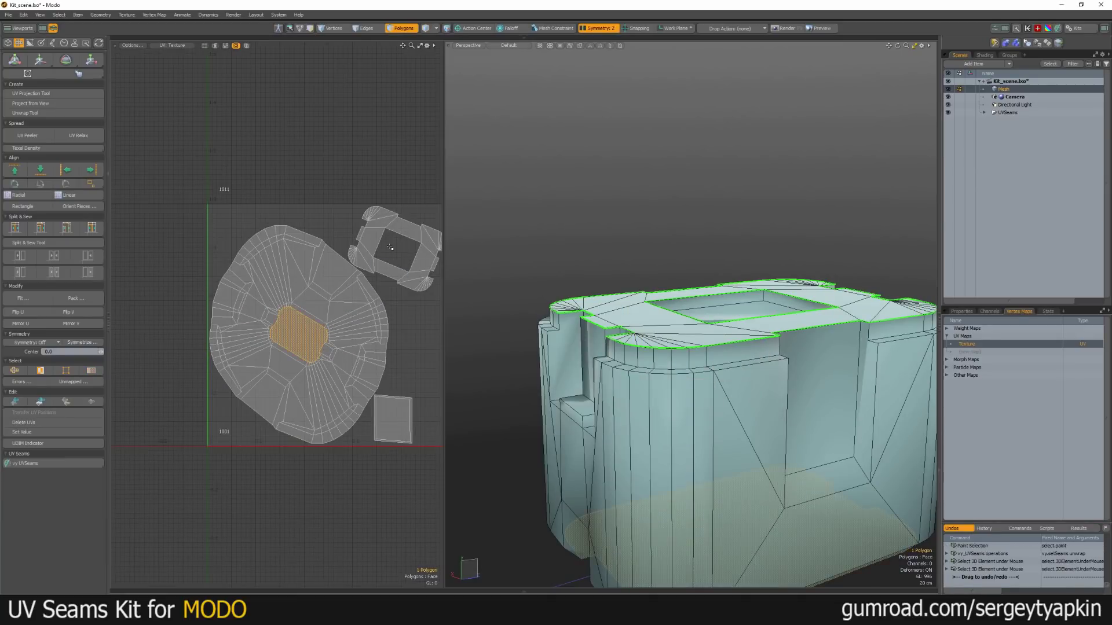
{"action": "scroll", "coordinate": [388, 236], "scroll_direction": "up", "scroll_amount": 3}
{"action": "double_click", "coordinate": [403, 223]}
{"action": "mouse_move", "coordinate": [758, 376]}
{"action": "left_mouse_down", "text": "alt"}
{"action": "mouse_move", "coordinate": [788, 417]}
{"action": "mouse_move", "coordinate": [763, 379]}
{"action": "left_mouse_up", "text": "alt"}
{"action": "left_click_drag", "start_coordinate": [764, 380], "coordinate": [783, 347], "text": "alt+shift"}
Select the large side-and-underside UV island, move it up past the top of the 0–1 tile, and clear the selection
{"action": "double_click", "coordinate": [287, 384]}
{"action": "scroll", "coordinate": [321, 362], "scroll_direction": "down", "scroll_amount": 4}
{"action": "key", "text": "w"}
{"action": "scroll", "coordinate": [314, 366], "scroll_direction": "down", "scroll_amount": 4}
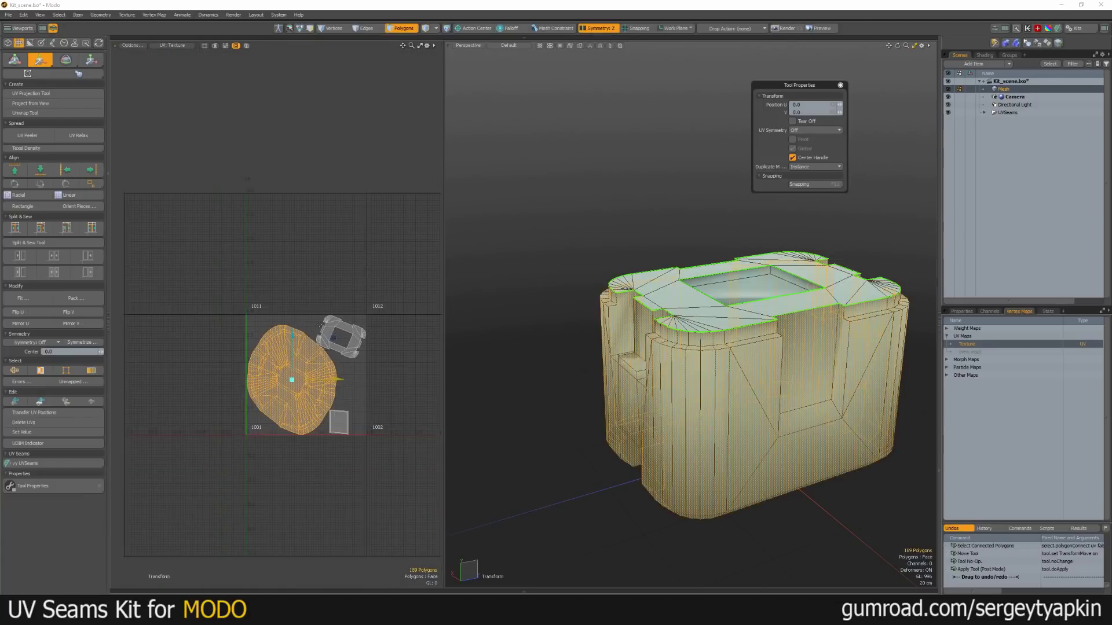
{"action": "left_click_drag", "start_coordinate": [334, 341], "coordinate": [281, 234]}
{"action": "key", "text": "q"}
{"action": "scroll", "coordinate": [270, 287], "scroll_direction": "up", "scroll_amount": 2}
{"action": "scroll", "coordinate": [270, 287], "scroll_direction": "up", "scroll_amount": 2}
{"action": "left_click", "coordinate": [395, 319]}
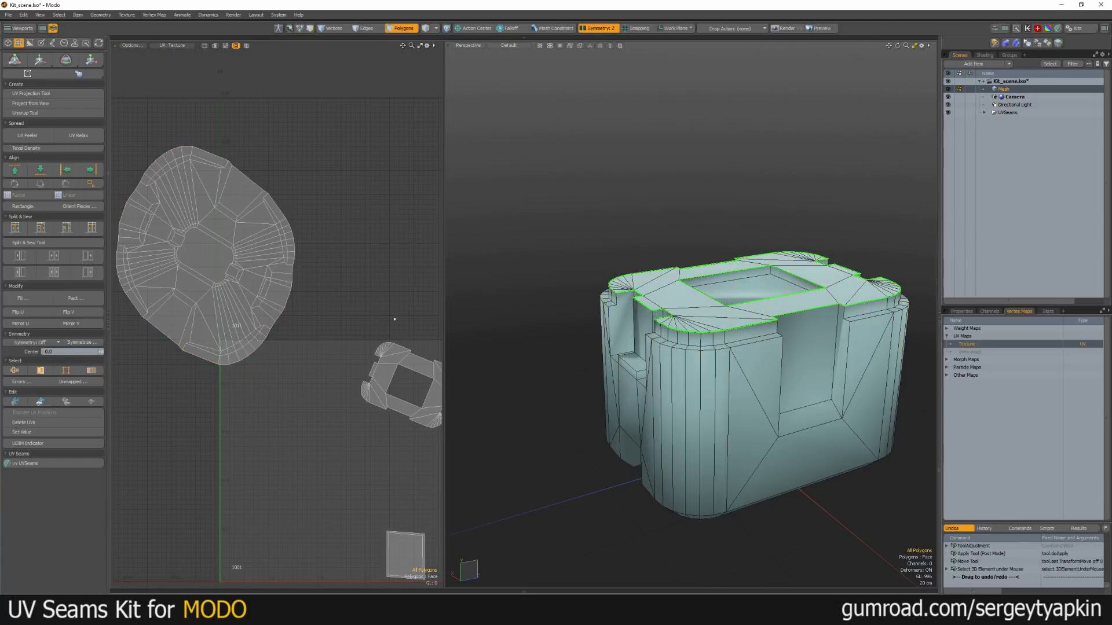
Select the side recess's back wall, floor and two side walls, and unwrap them into a separate UV island
{"action": "left_click_drag", "start_coordinate": [784, 359], "coordinate": [728, 382], "text": "alt"}
{"action": "scroll", "coordinate": [720, 349], "scroll_direction": "up", "scroll_amount": 4}
{"action": "left_click", "coordinate": [718, 350]}
{"action": "left_click", "coordinate": [702, 445], "text": "shift"}
{"action": "left_click", "coordinate": [608, 399], "text": "shift"}
{"action": "left_click", "coordinate": [773, 376], "text": "shift"}
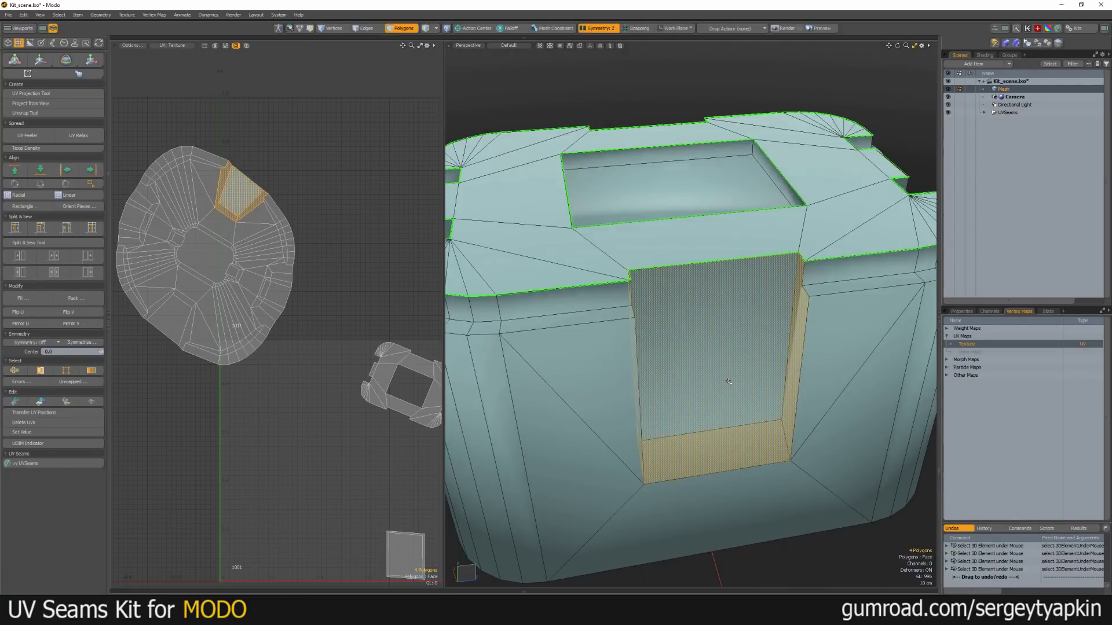
{"action": "key", "text": "u"}
{"action": "left_click_drag", "start_coordinate": [350, 411], "coordinate": [283, 295], "text": "alt"}
{"action": "left_click_drag", "start_coordinate": [695, 399], "coordinate": [698, 348], "text": "alt"}
{"action": "scroll", "coordinate": [348, 385], "scroll_direction": "up", "scroll_amount": 6}
Select the two short corner edges between the recess's sloped floor and its side walls, and mark them as seams
{"action": "key", "text": "2"}
{"action": "left_click_drag", "start_coordinate": [398, 394], "coordinate": [267, 337], "text": "alt"}
{"action": "left_click", "coordinate": [299, 355]}
{"action": "mouse_move", "coordinate": [729, 379]}
{"action": "left_mouse_down", "text": "alt"}
{"action": "mouse_move", "coordinate": [660, 378]}
{"action": "mouse_move", "coordinate": [750, 373]}
{"action": "mouse_move", "coordinate": [745, 364]}
{"action": "left_mouse_up", "text": "alt"}
{"action": "left_click", "coordinate": [660, 377]}
{"action": "left_click", "coordinate": [663, 378], "text": "shift"}
{"action": "key", "text": "u"}
{"action": "left_click", "coordinate": [825, 368]}
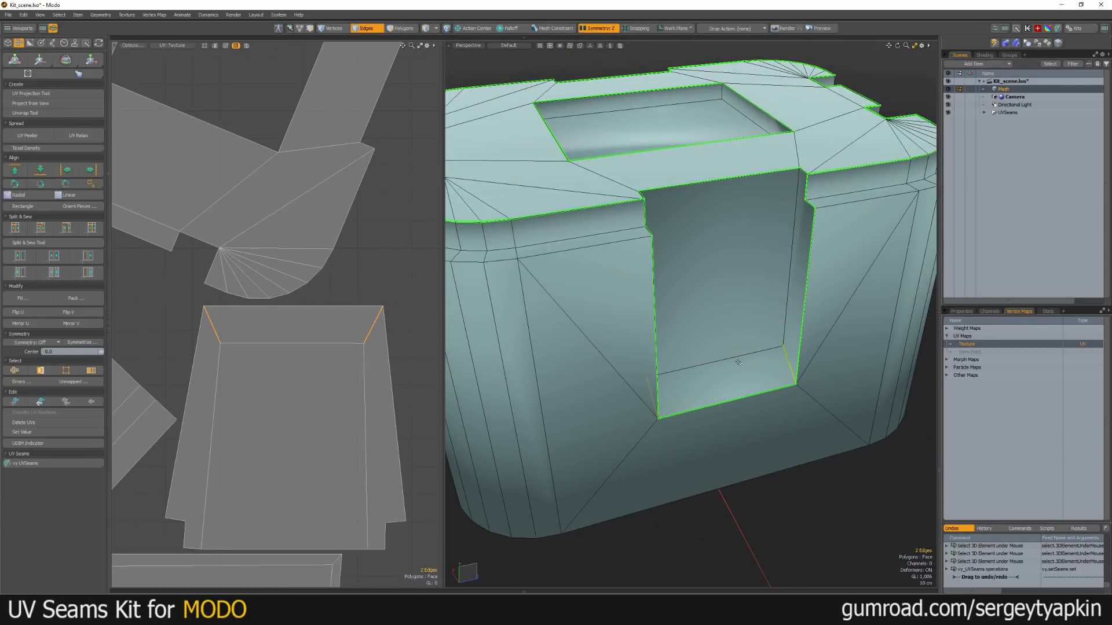
Return to polygon mode and unwrap the mesh with the new recess corner seams
{"action": "key", "text": "3"}
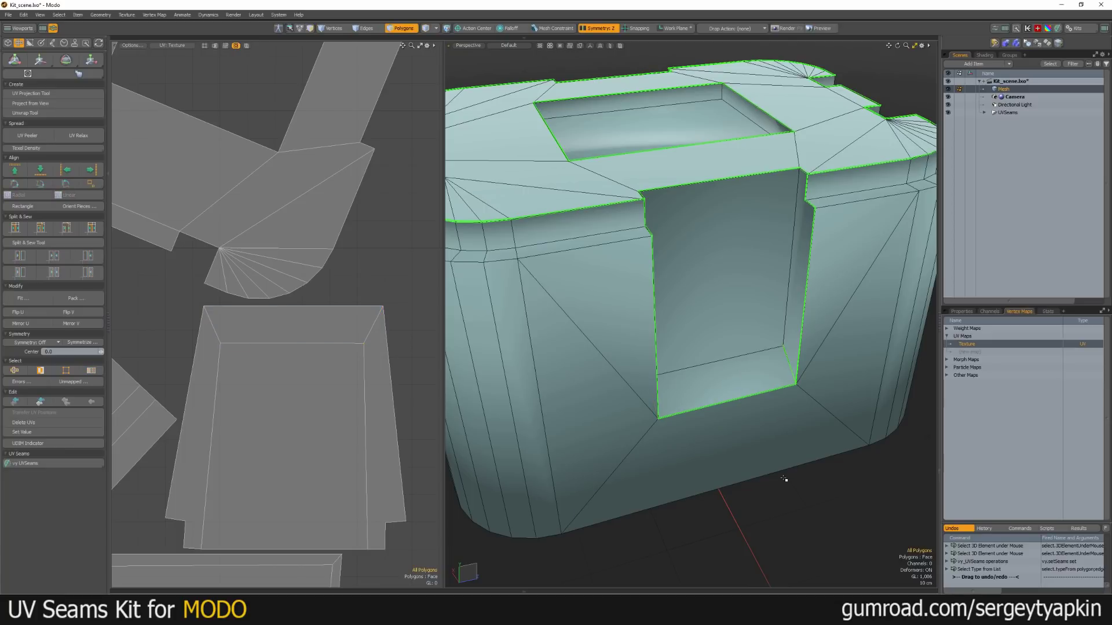
{"action": "key", "text": "u"}
{"action": "left_click", "coordinate": [794, 516]}
{"action": "scroll", "coordinate": [355, 270], "scroll_direction": "down", "scroll_amount": 3}
Select the recess and pocket polygons in the UV layout, and examine how their islands correspond to the mesh
{"action": "double_click", "coordinate": [347, 347]}
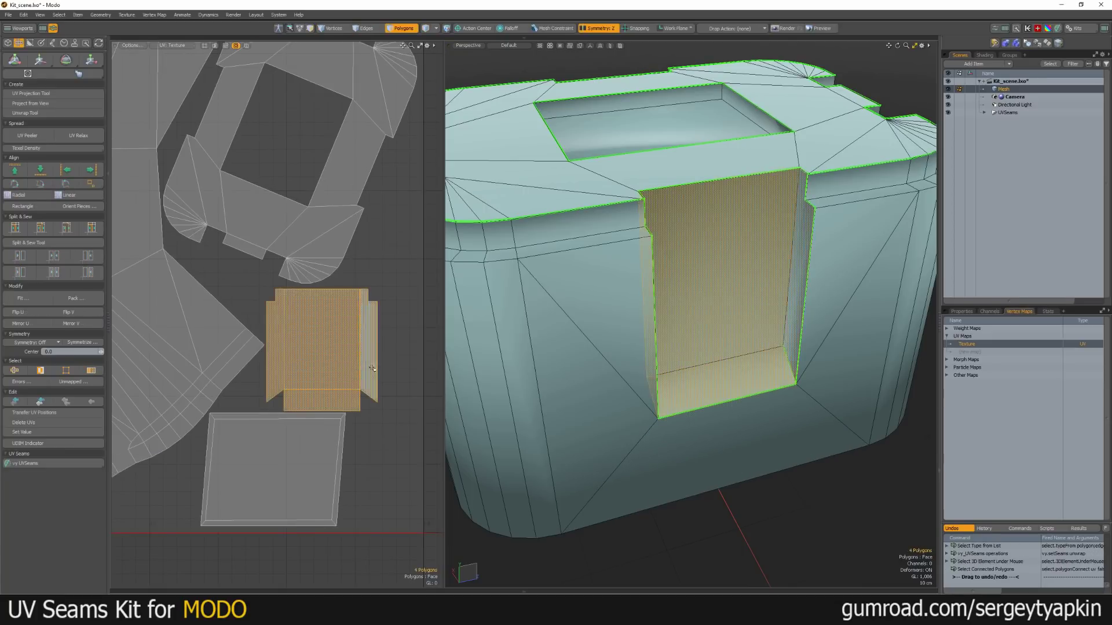
{"action": "left_click_drag", "start_coordinate": [332, 385], "coordinate": [371, 404], "text": "alt"}
{"action": "left_click_drag", "start_coordinate": [637, 301], "coordinate": [647, 385], "text": "alt"}
{"action": "scroll", "coordinate": [724, 277], "scroll_direction": "down", "scroll_amount": 3}
{"action": "left_click", "coordinate": [658, 287]}
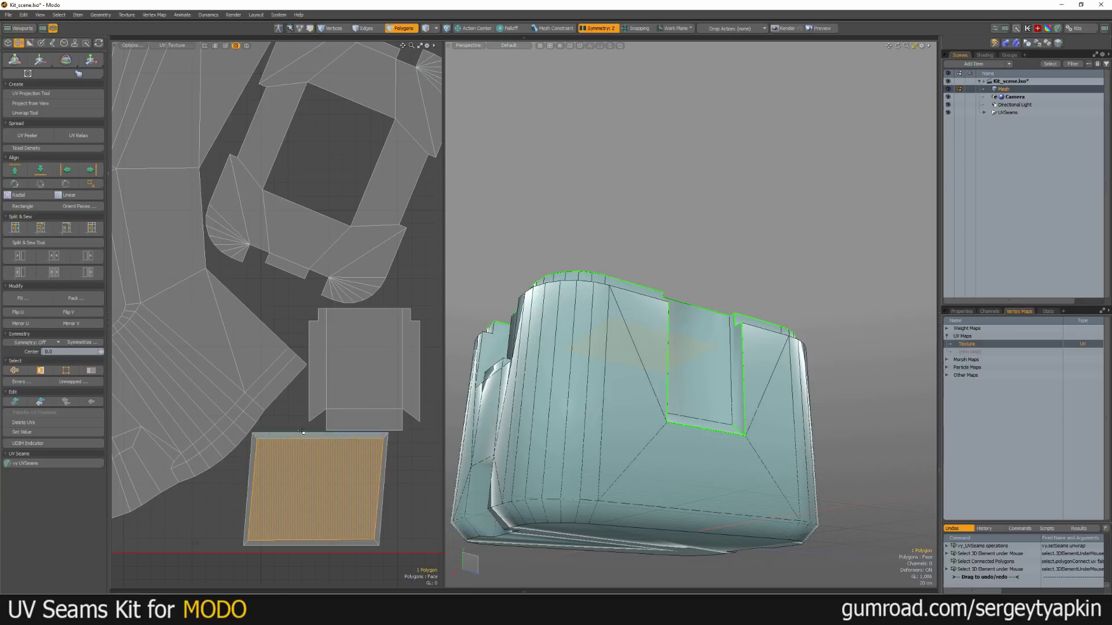
Open the vy UVSeams command and setup window, place it clear of most of the mesh, and clear the polygon selection
{"action": "left_click", "coordinate": [82, 465]}
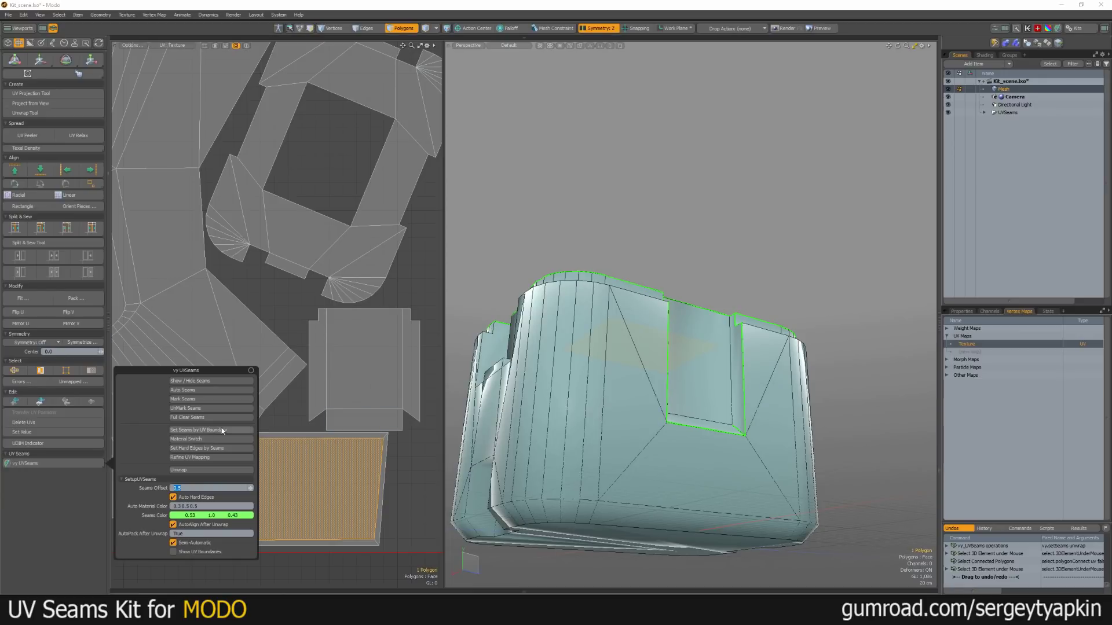
{"action": "left_click_drag", "start_coordinate": [215, 364], "coordinate": [662, 213]}
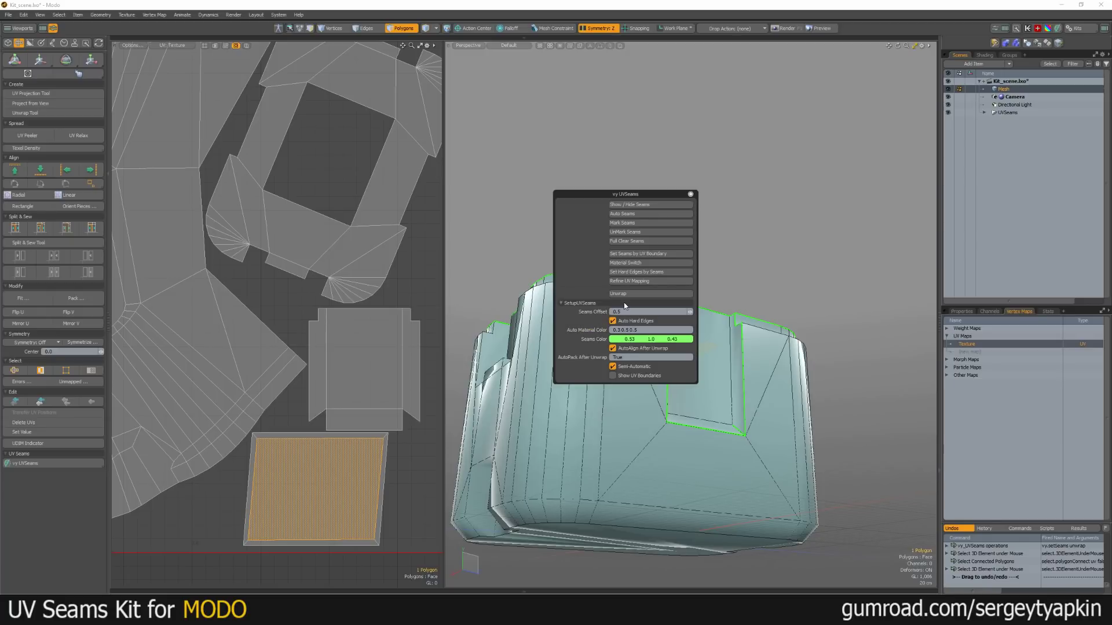
{"action": "left_click_drag", "start_coordinate": [653, 195], "coordinate": [859, 156]}
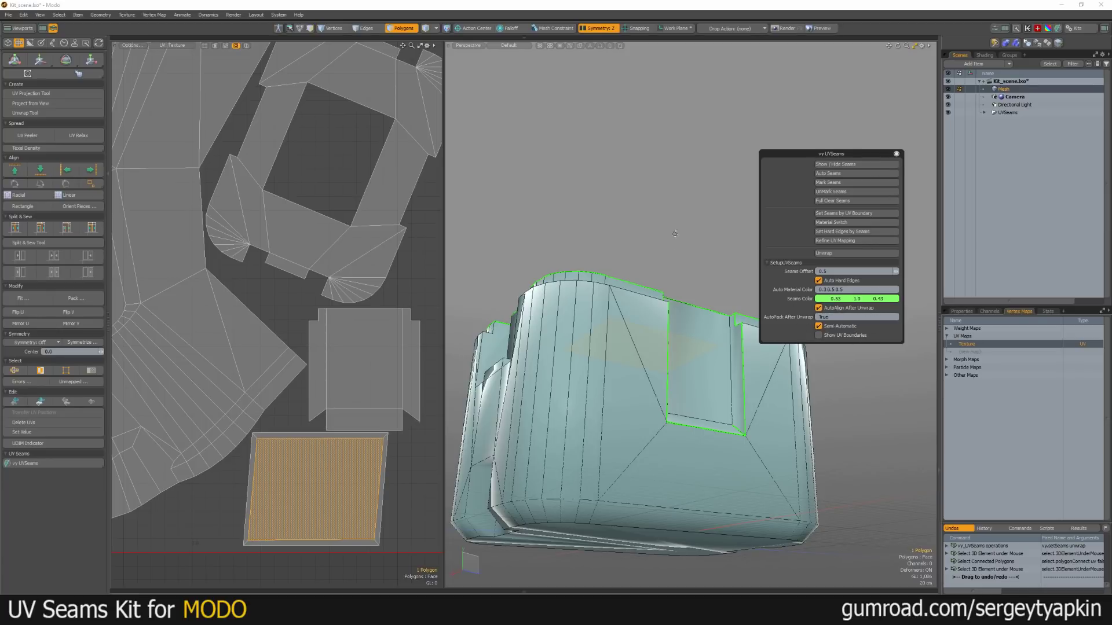
{"action": "left_click_drag", "start_coordinate": [673, 234], "coordinate": [698, 222], "text": "alt"}
{"action": "left_click", "coordinate": [695, 232]}
{"action": "scroll", "coordinate": [700, 193], "scroll_direction": "up", "scroll_amount": 2}
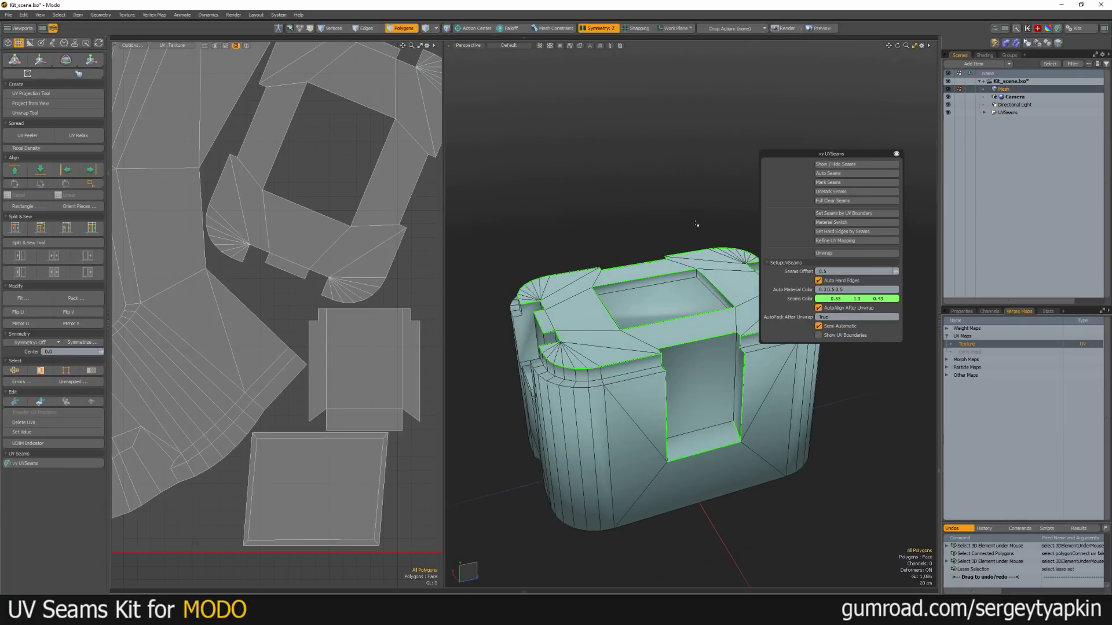
Examine the kit's hard-edge and UV refinement commands, including the Set Hard Edges by Seams tooltip, alongside the seamed mesh
{"action": "left_click", "coordinate": [847, 241]}
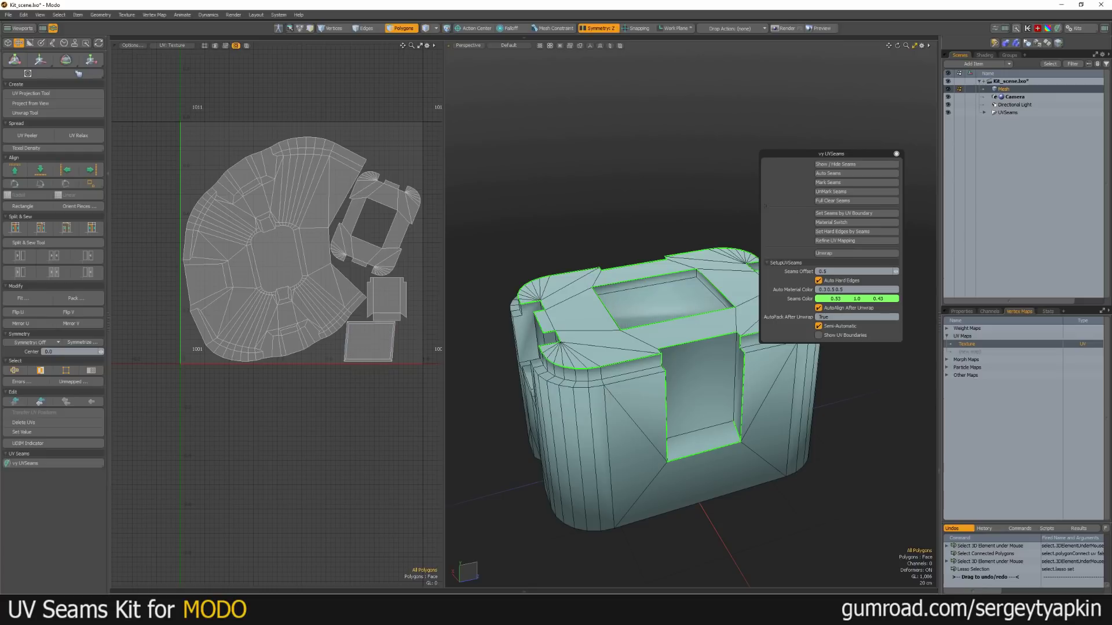
{"action": "scroll", "coordinate": [718, 226], "scroll_direction": "up", "scroll_amount": 3}
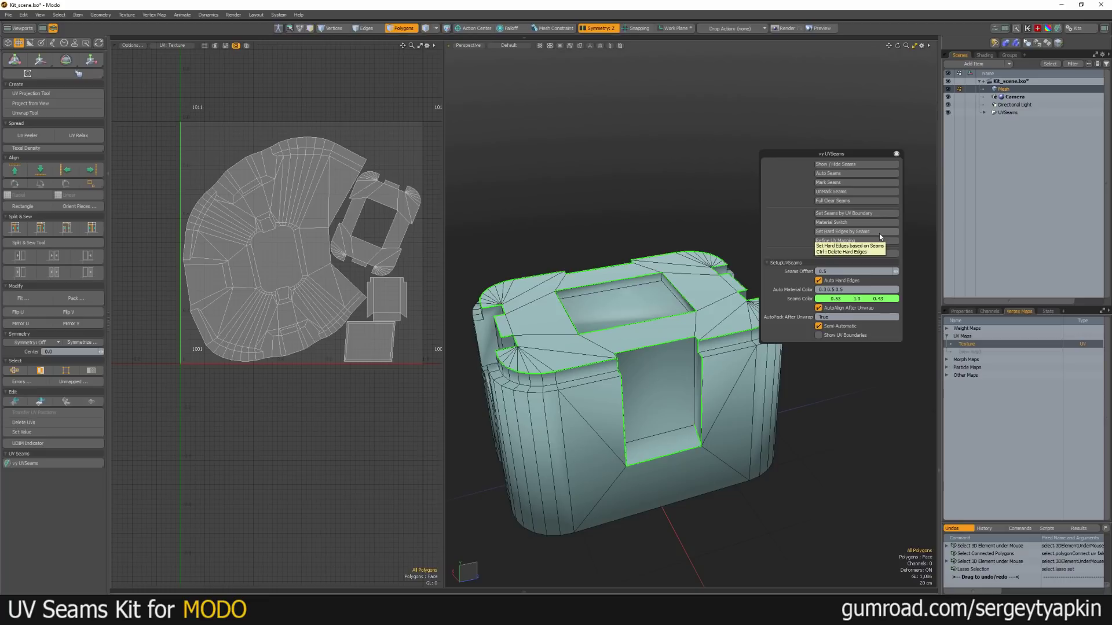
{"action": "scroll", "coordinate": [664, 373], "scroll_direction": "up", "scroll_amount": 4}
{"action": "left_click_drag", "start_coordinate": [665, 372], "coordinate": [741, 351], "text": "alt"}
{"action": "scroll", "coordinate": [698, 247], "scroll_direction": "down", "scroll_amount": 4}
{"action": "left_click", "coordinate": [703, 350]}
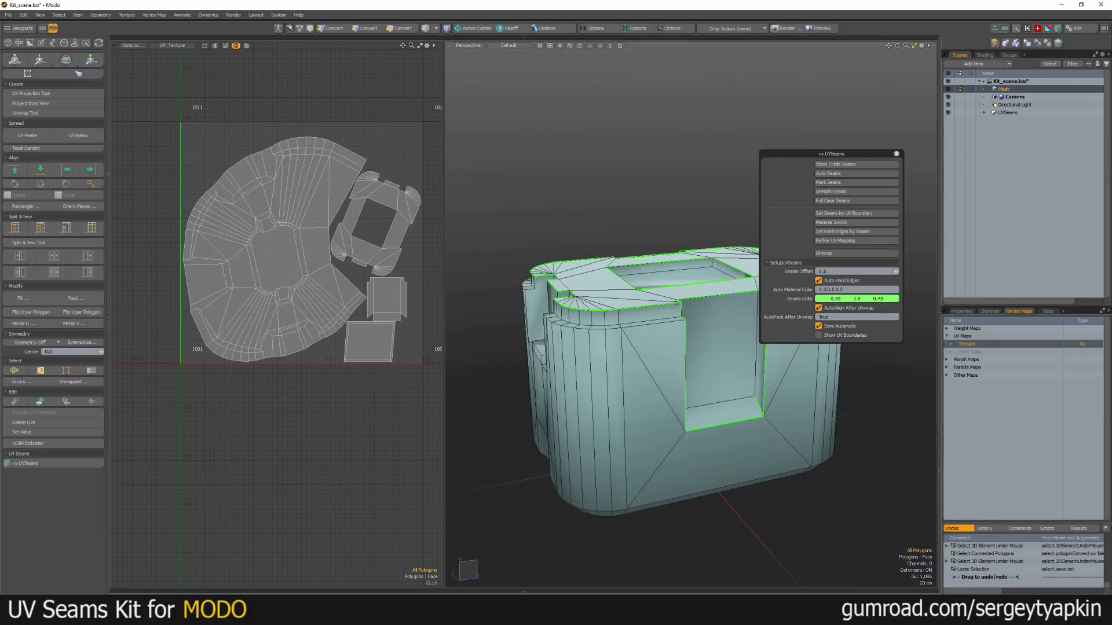
{"action": "left_click", "coordinate": [741, 382], "text": "ctrl"}
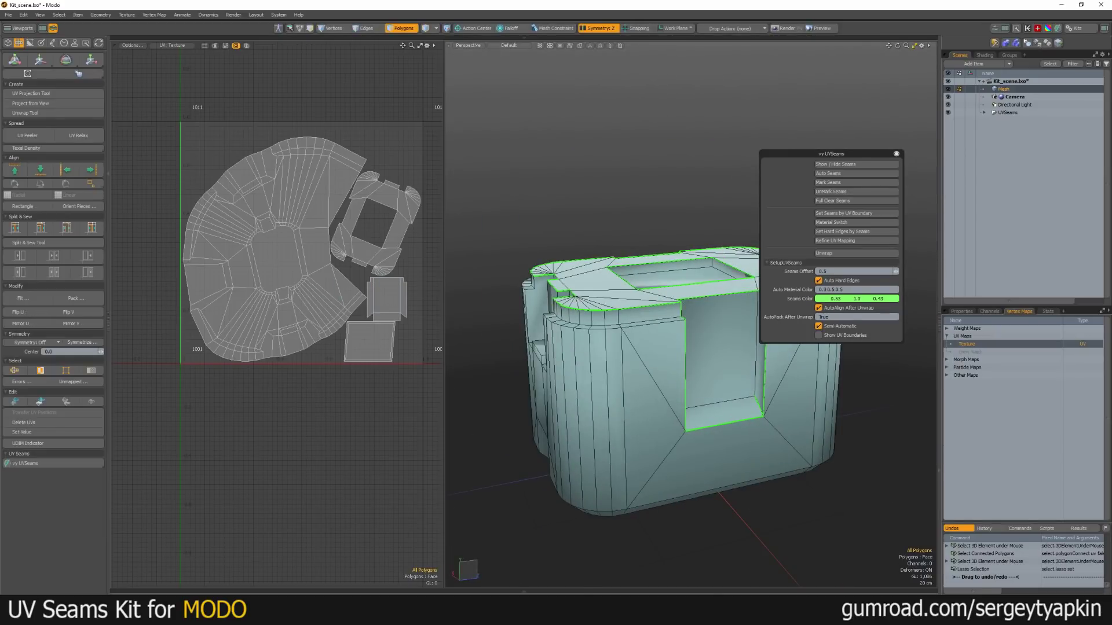